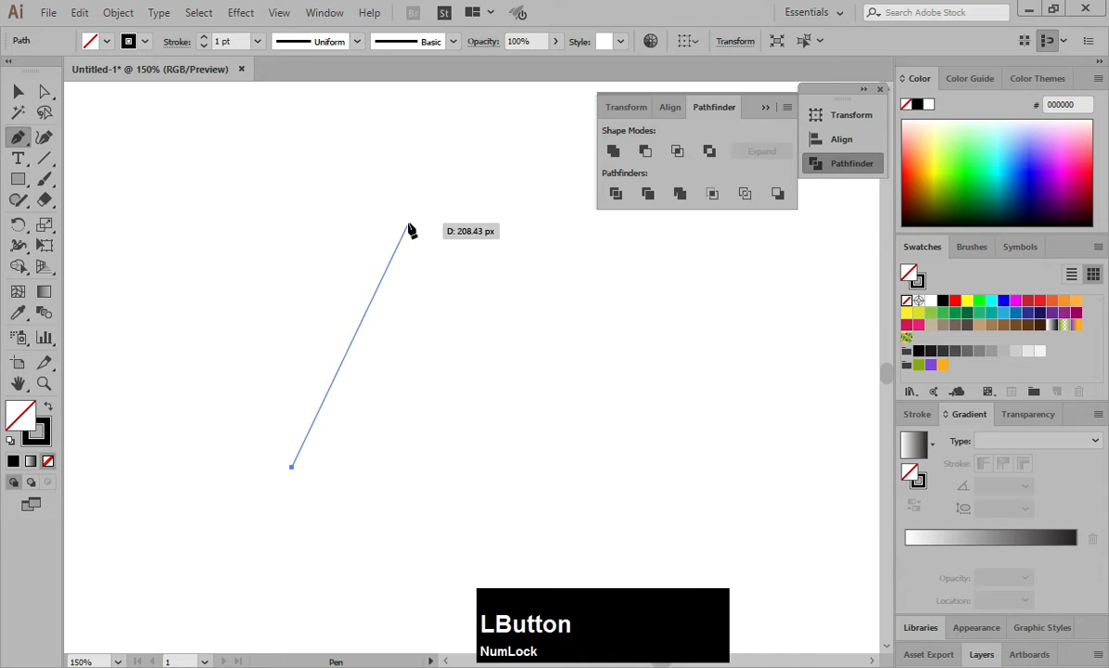
- Draw an open A-shaped path with the Pen tool, with two straight legs and a crossbar curving back past the left leg
{"action": "left_click", "coordinate": [408, 210]}
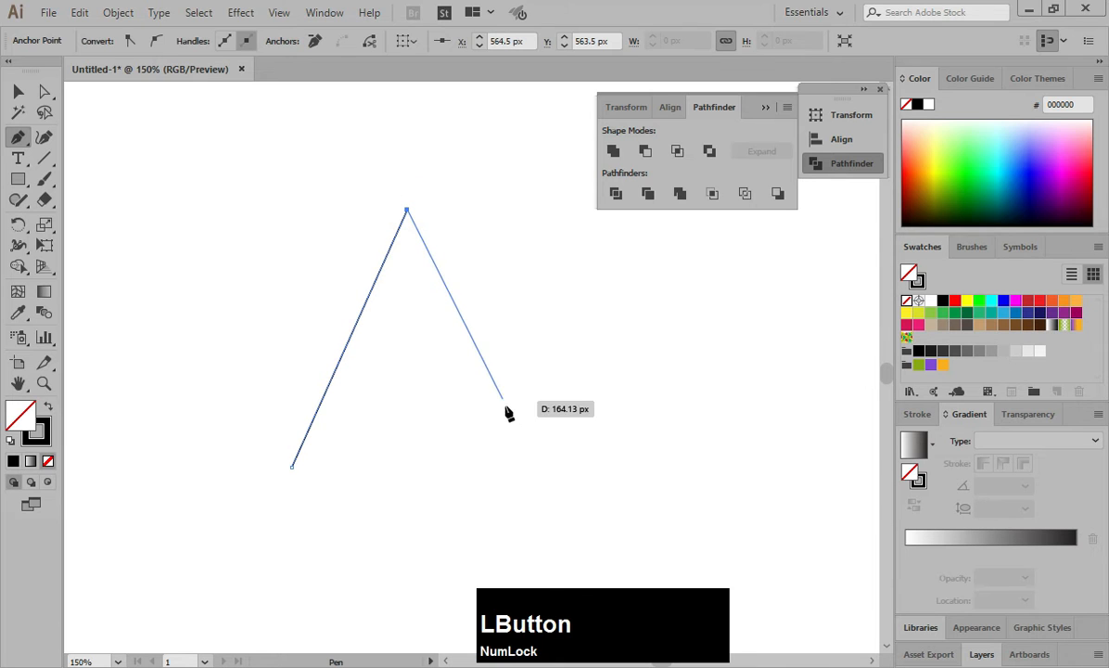
{"action": "left_click", "coordinate": [560, 467]}
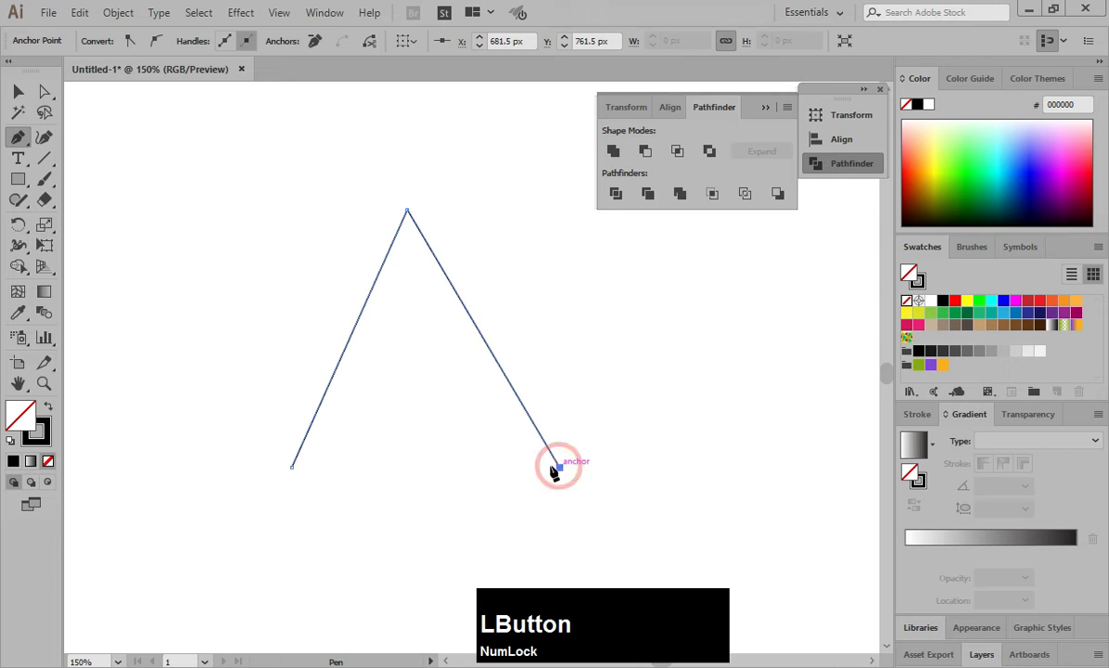
{"action": "left_click_drag", "start_coordinate": [206, 358], "coordinate": [126, 436]}
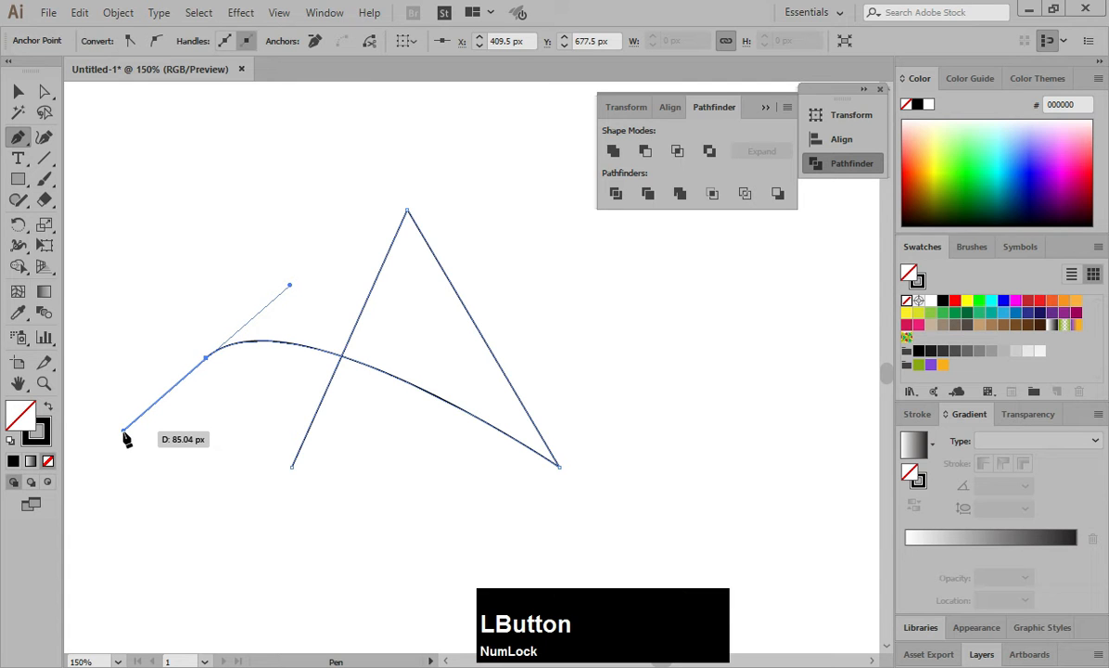
{"action": "key", "text": "v"}
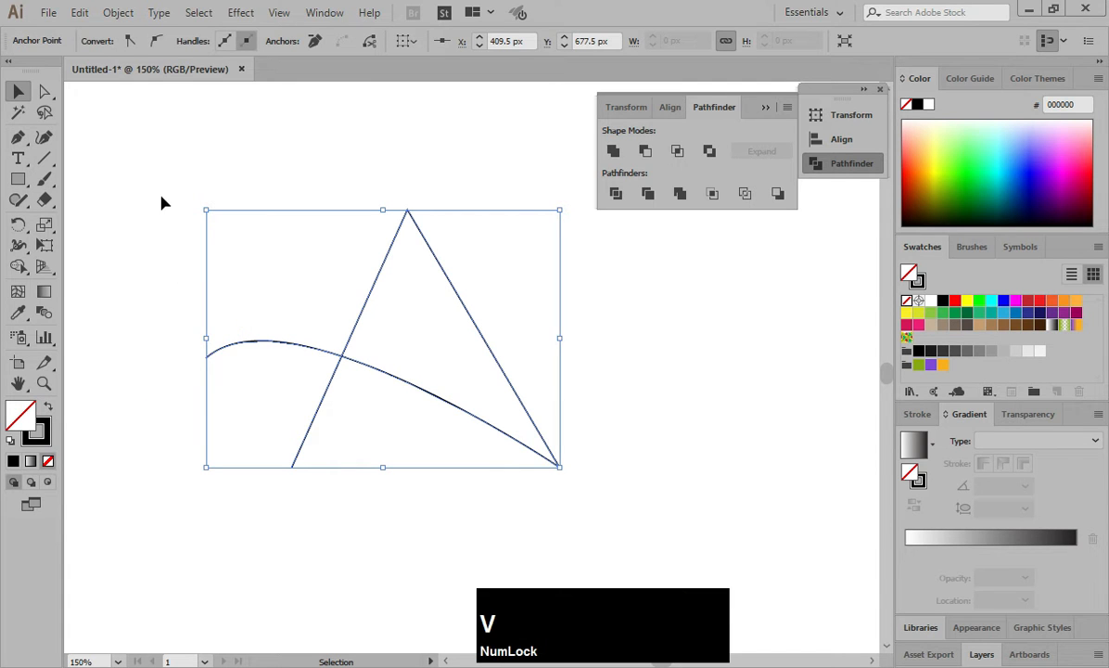
{"action": "left_click", "coordinate": [155, 164]}
- Set the stroke weight of the A-shaped path to 20 pt and fine-tune it to 21 pt
{"action": "left_click_drag", "start_coordinate": [306, 293], "coordinate": [423, 396]}
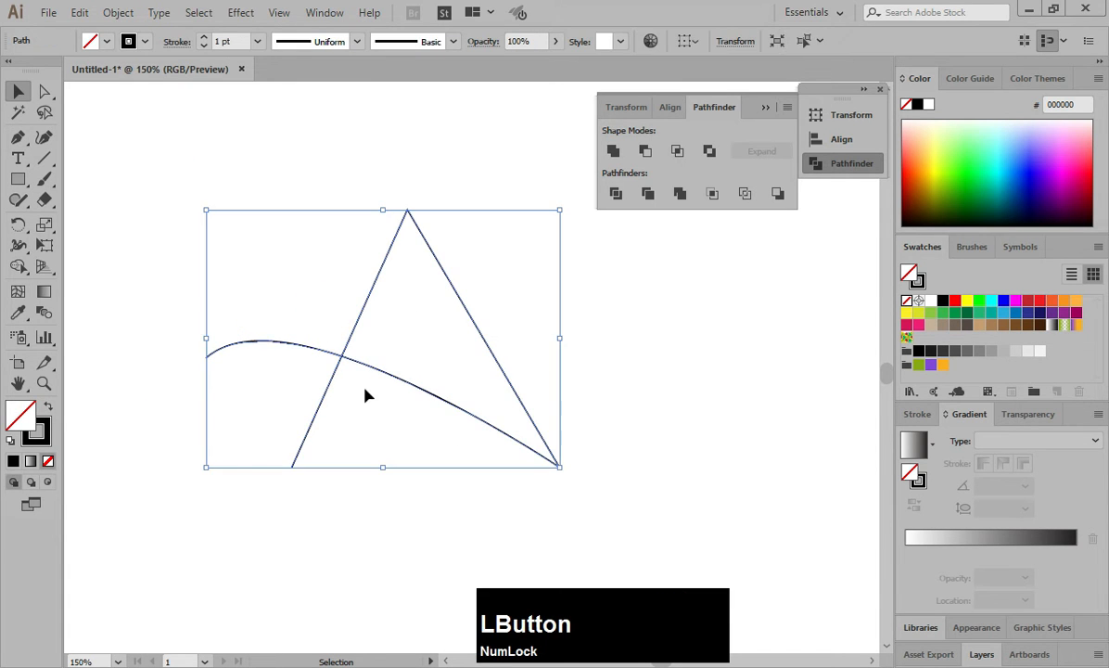
{"action": "left_click", "coordinate": [258, 41]}
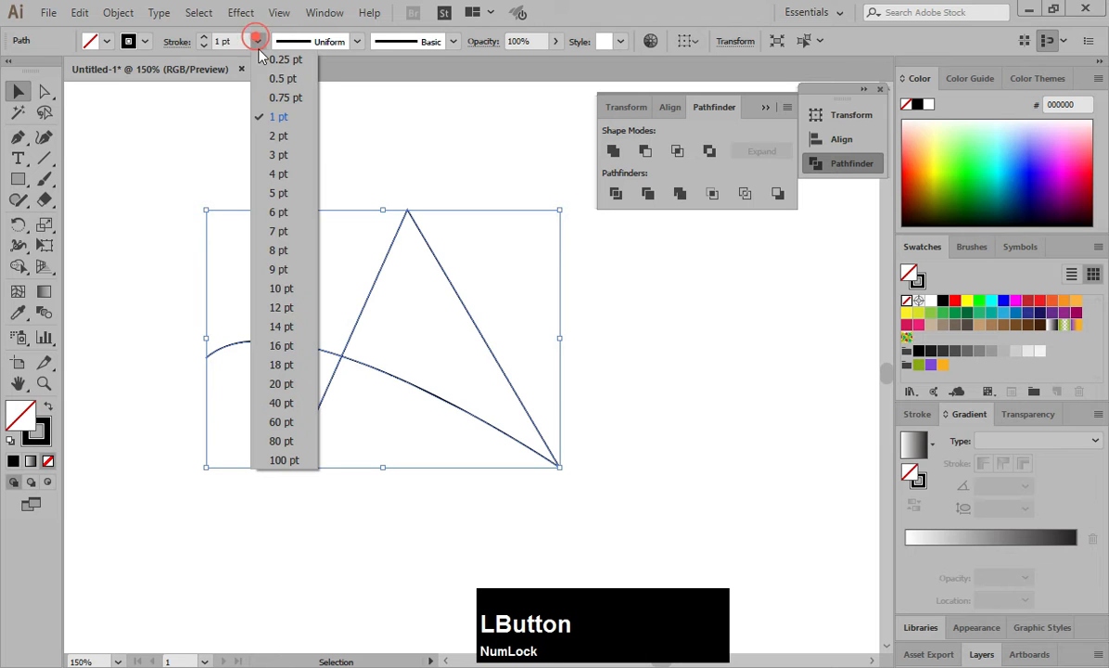
{"action": "left_click", "coordinate": [273, 384]}
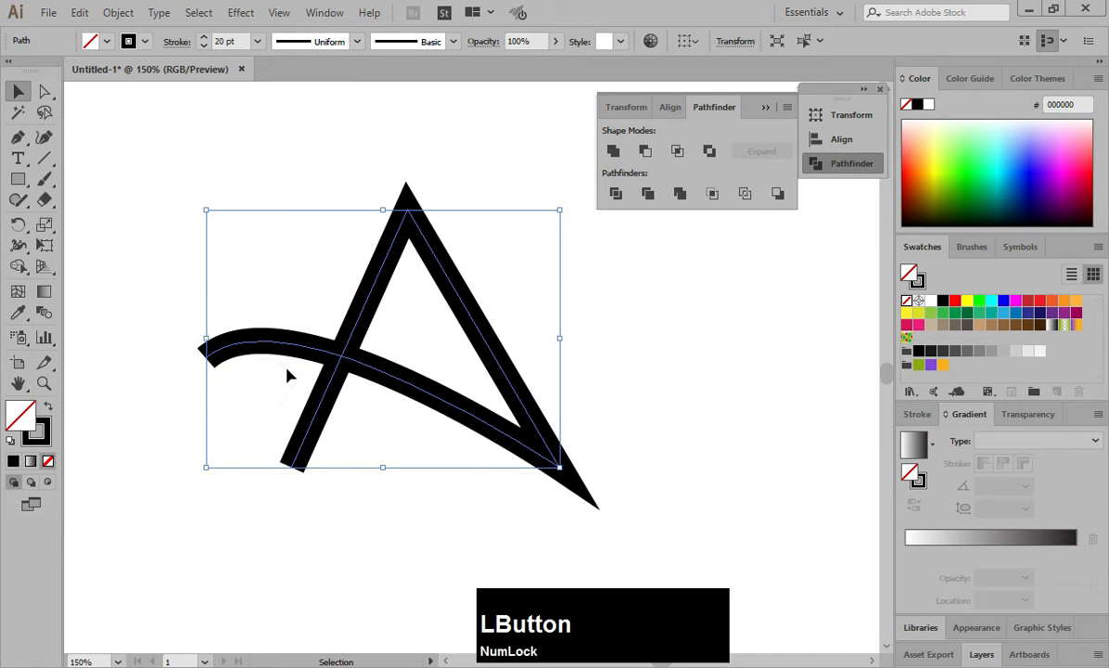
{"action": "left_click", "coordinate": [296, 297]}
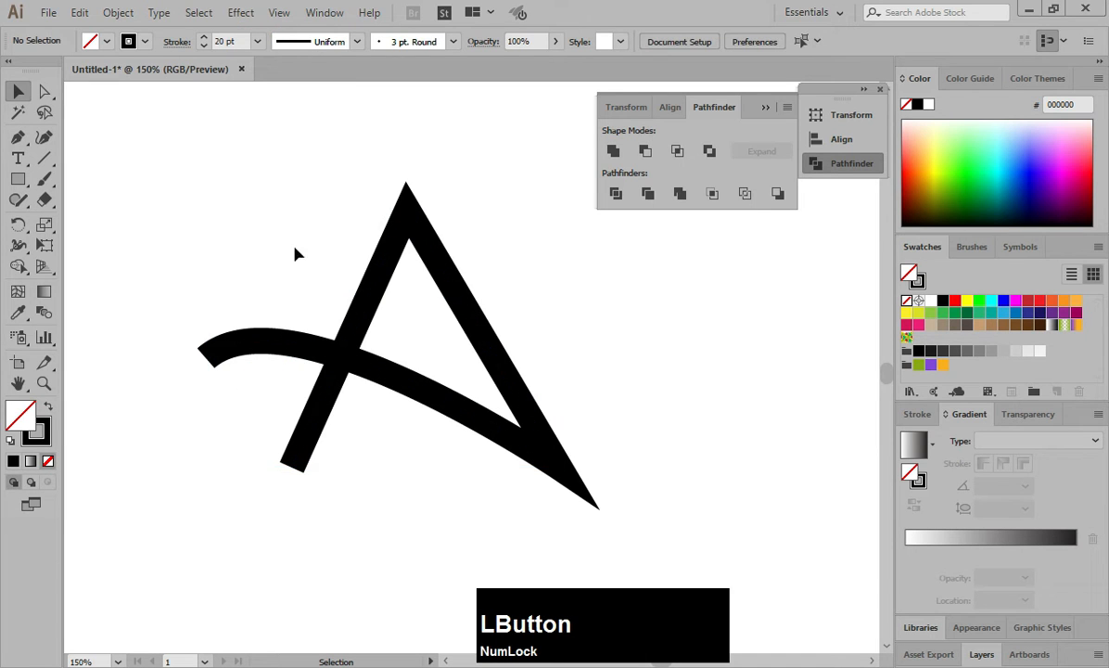
{"action": "left_click", "coordinate": [352, 288]}
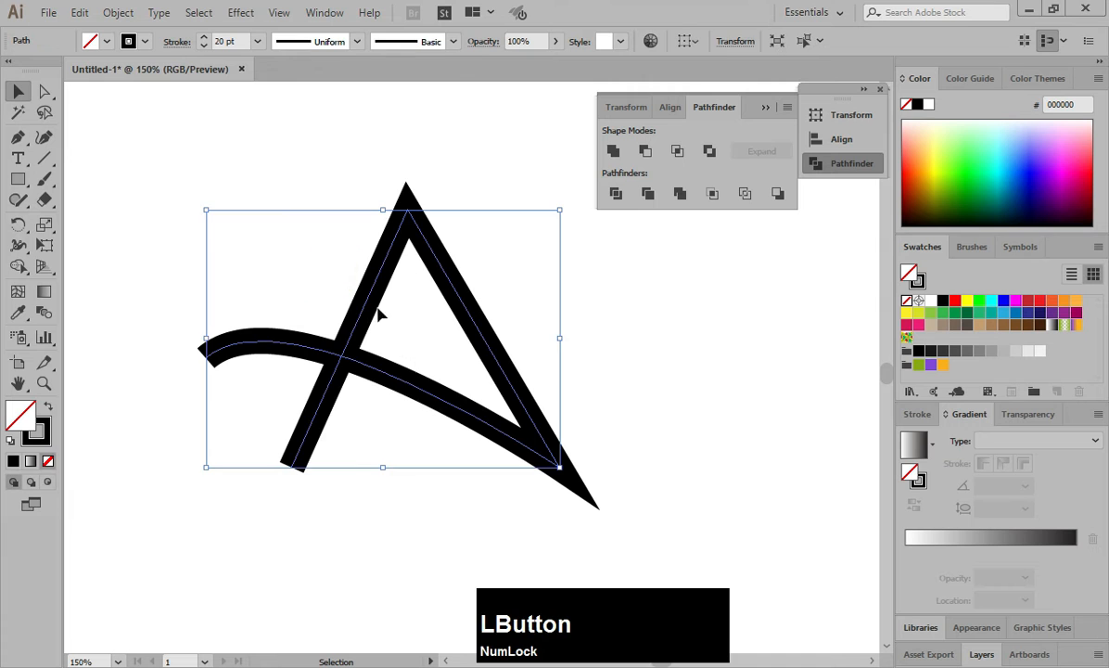
{"action": "left_click", "coordinate": [205, 38]}
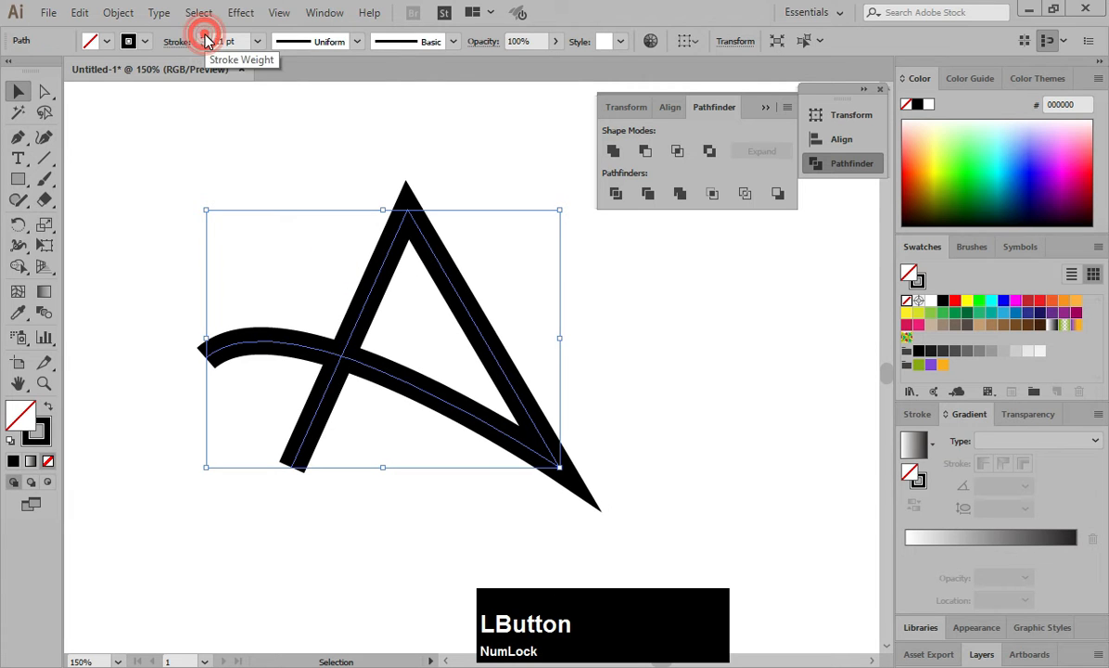
{"action": "left_click", "coordinate": [273, 141]}
- Expand the A-shaped path with Fill and Stroke enabled to convert it into a filled shape
{"action": "left_click_drag", "start_coordinate": [285, 251], "coordinate": [399, 361]}
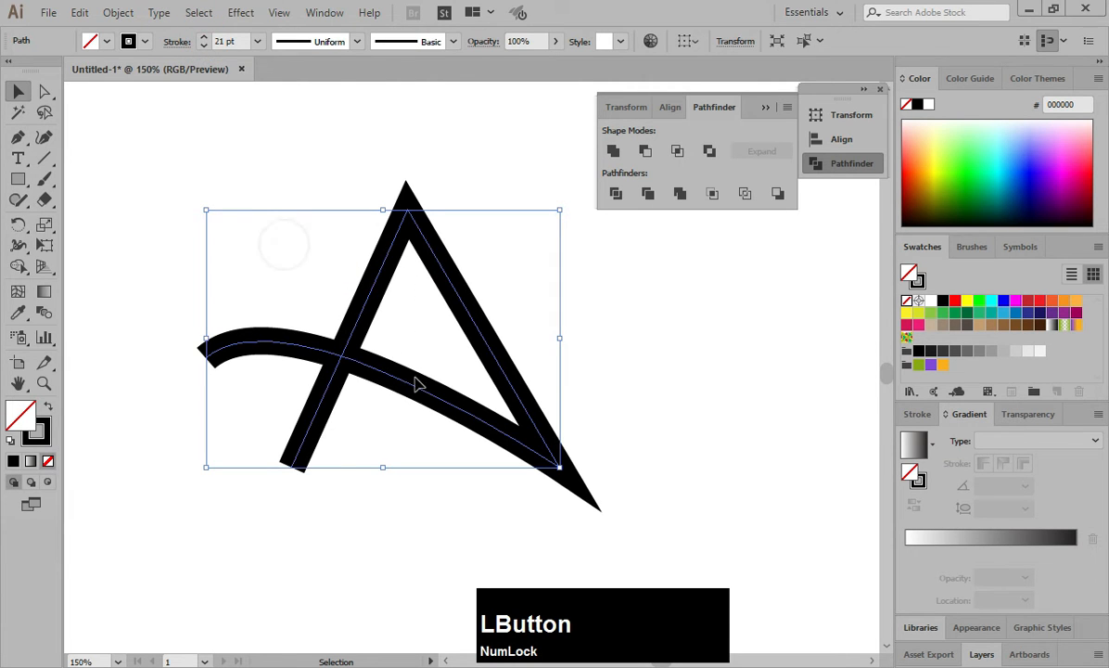
{"action": "left_click", "coordinate": [118, 12]}
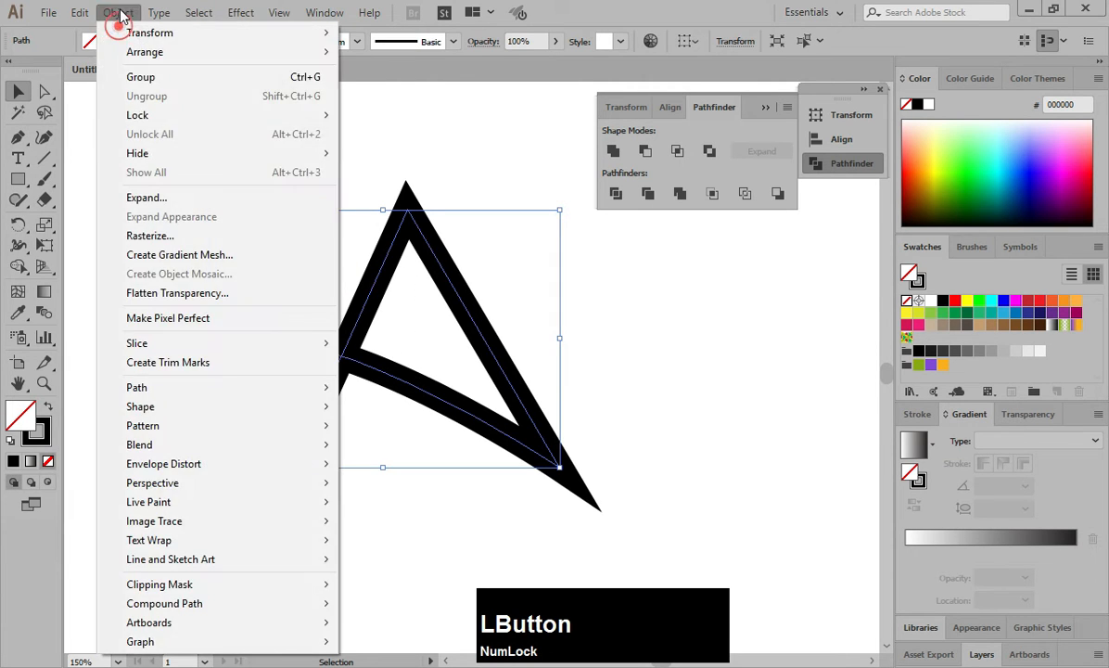
{"action": "left_click", "coordinate": [149, 196]}
{"action": "left_click", "coordinate": [493, 436]}
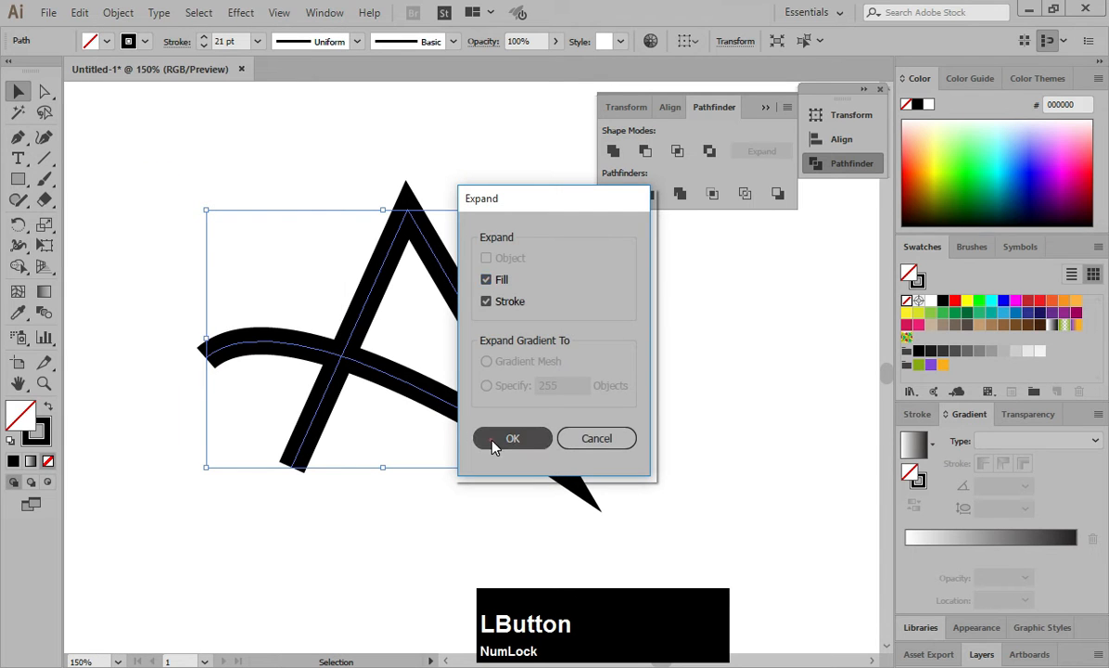
{"action": "left_click", "coordinate": [675, 455]}
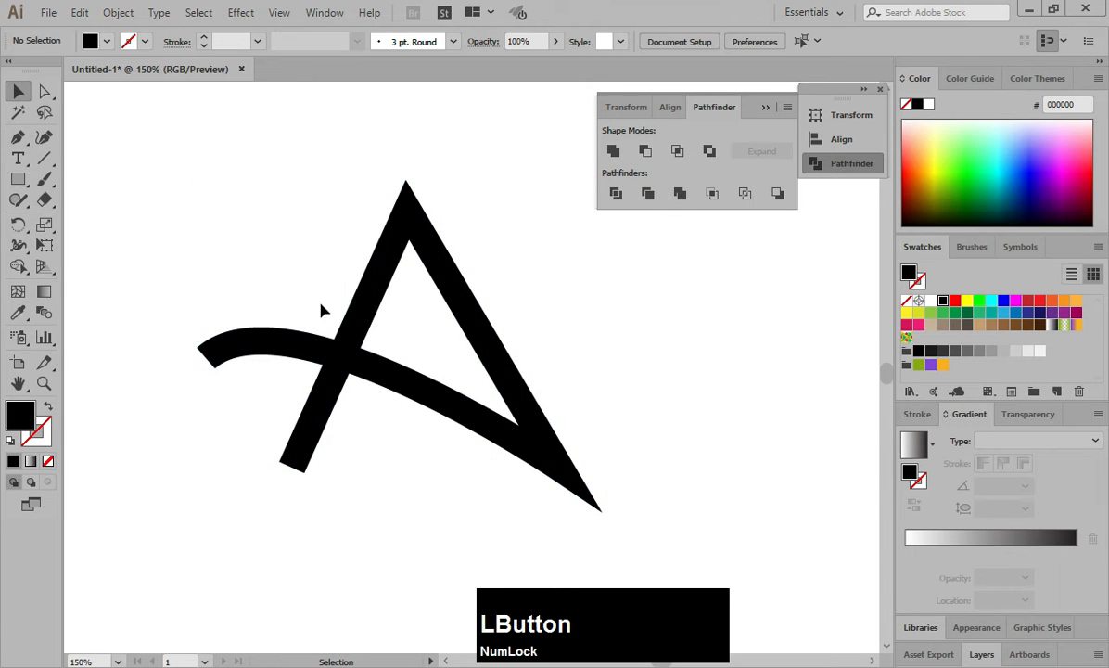
- Draw a slanted straight line about 240 px long just left of the A, parallel to its left leg, with the Pen tool
{"action": "left_click", "coordinate": [17, 136]}
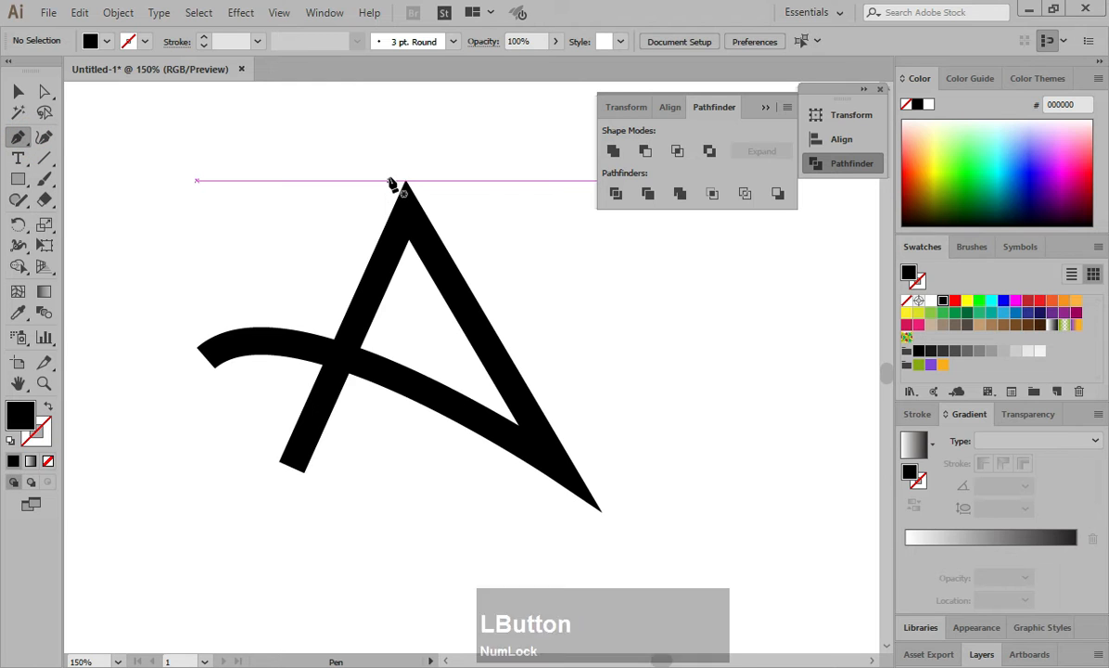
{"action": "left_click", "coordinate": [388, 180]}
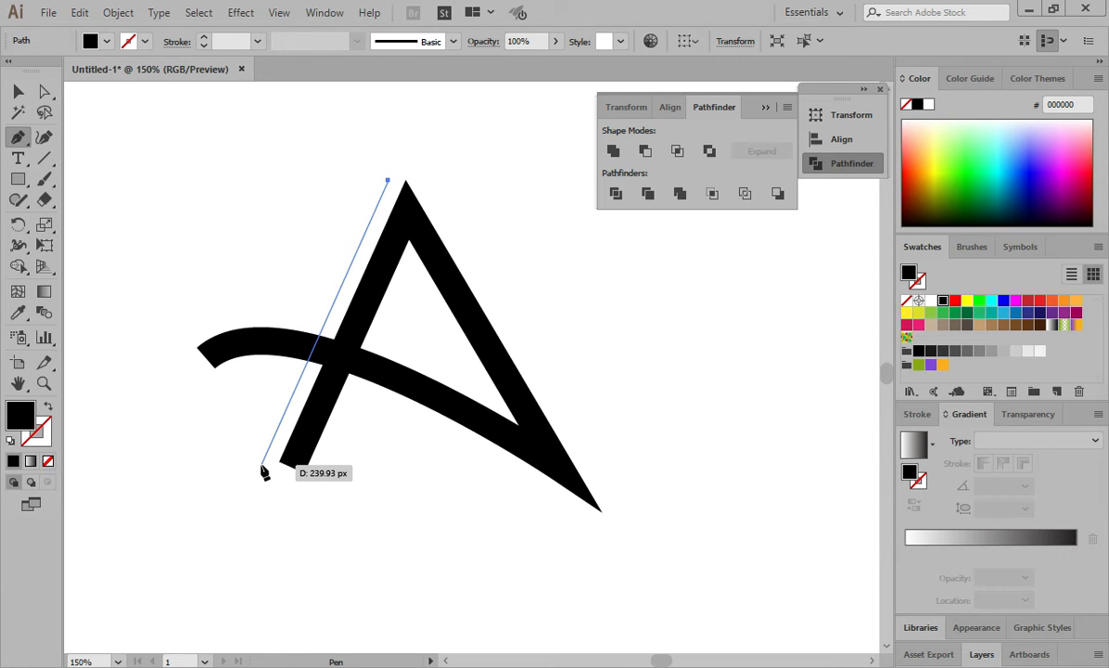
{"action": "left_click", "coordinate": [261, 465]}
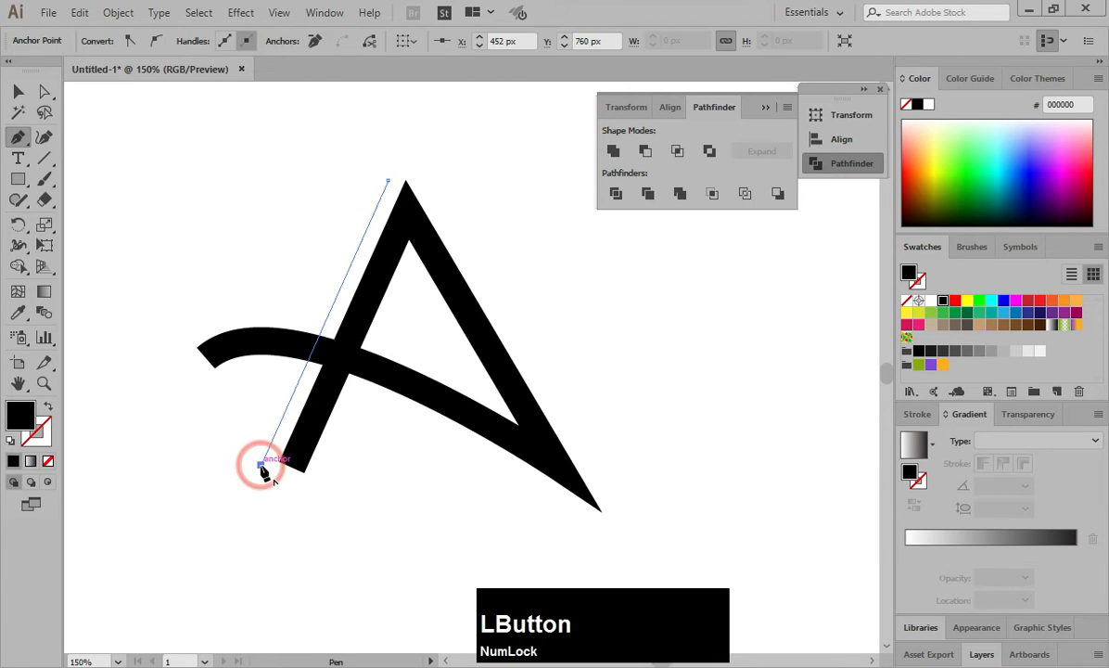
{"action": "key", "text": "v"}
{"action": "left_click", "coordinate": [214, 427]}
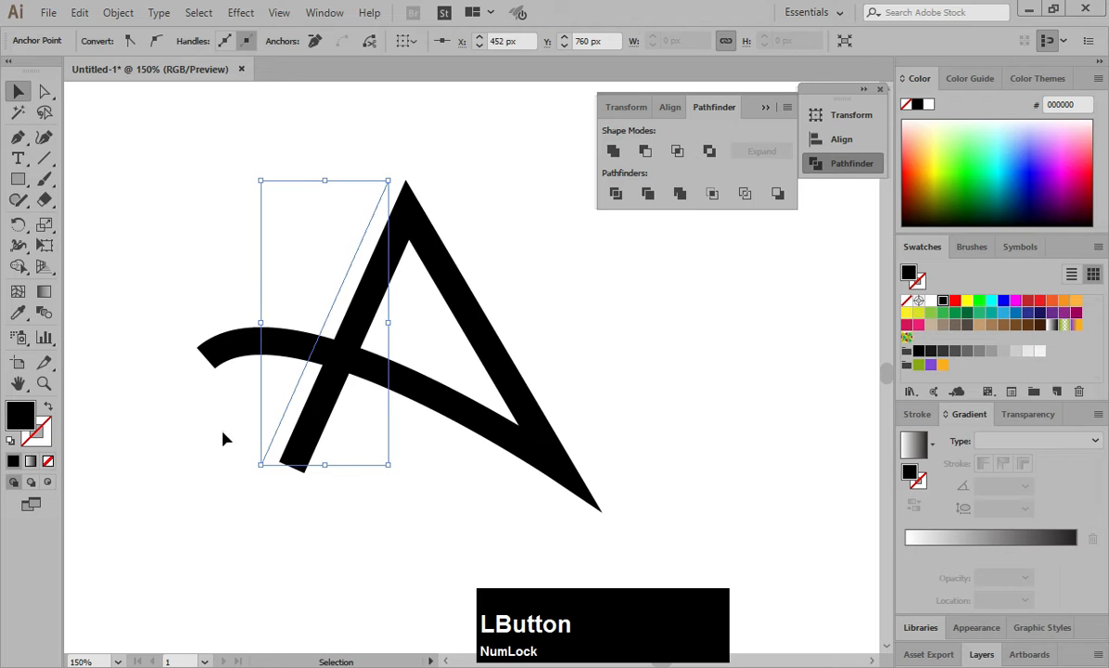
- Apply a 9 pt stroke to the slanted line beside the A's left leg
{"action": "left_click", "coordinate": [276, 435]}
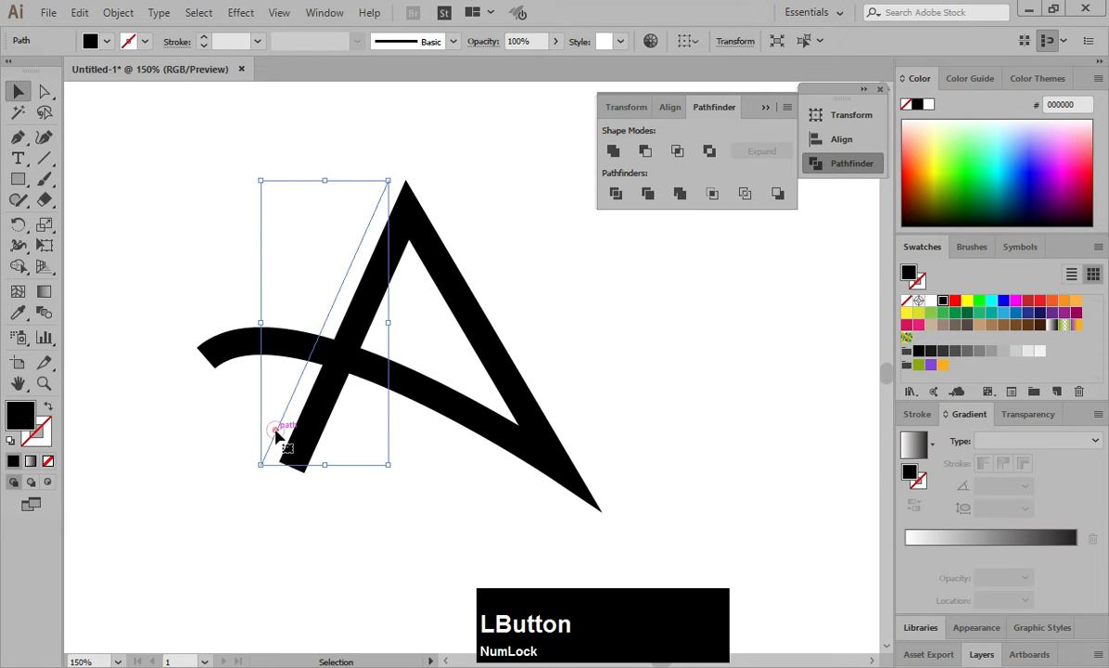
{"action": "left_click", "coordinate": [257, 41]}
{"action": "left_click", "coordinate": [282, 270]}
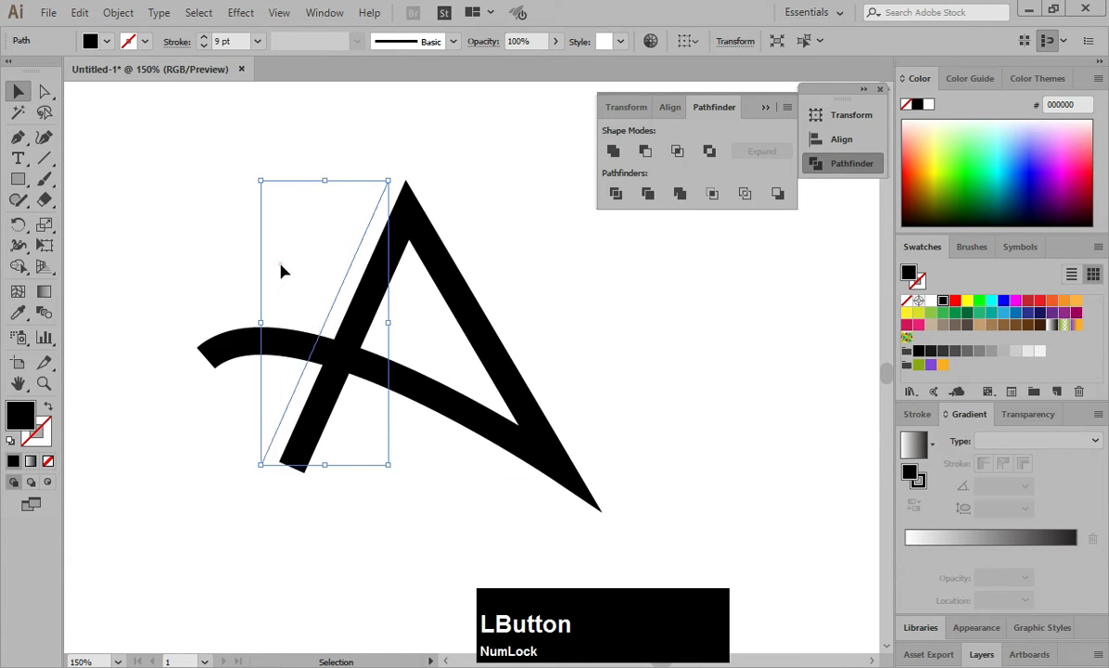
{"action": "left_click", "coordinate": [221, 240]}
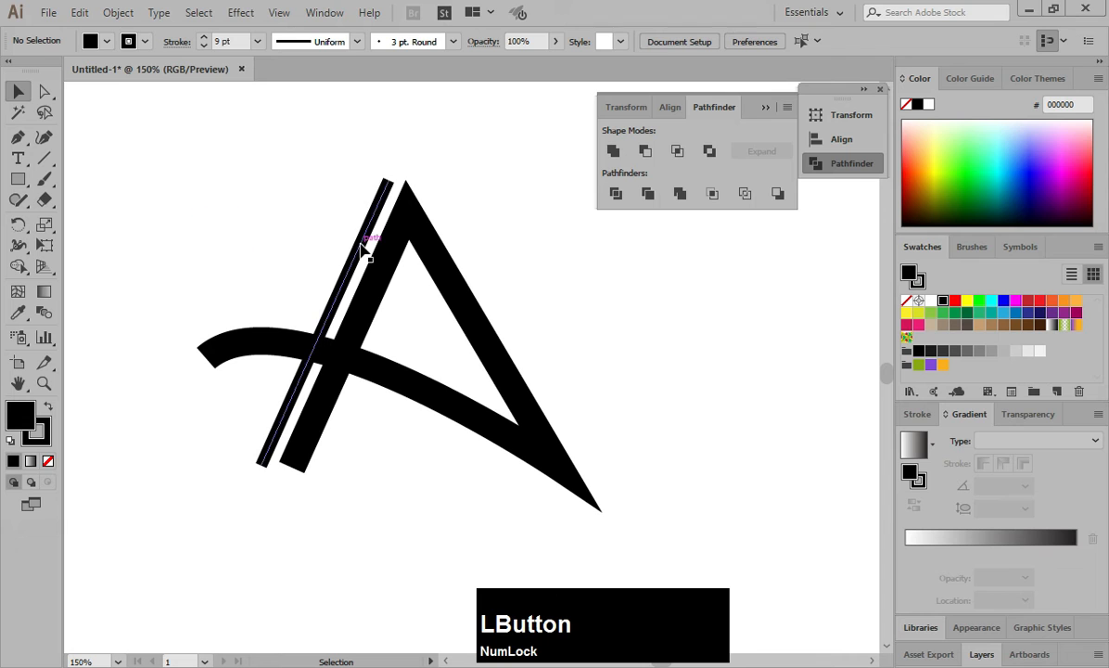
- Duplicate the slanted line twice horizontally to the left, making three parallel stripes with narrow gaps
{"action": "left_click_drag", "start_coordinate": [365, 246], "coordinate": [319, 248]}
{"action": "left_click", "coordinate": [270, 210]}
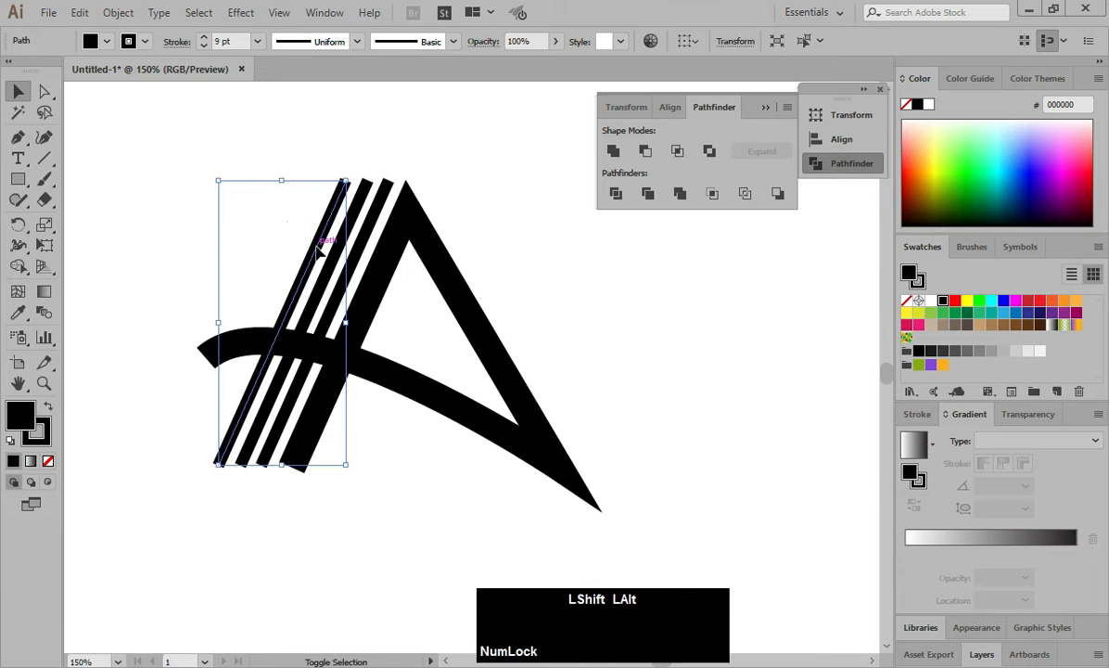
{"action": "left_click", "coordinate": [201, 210]}
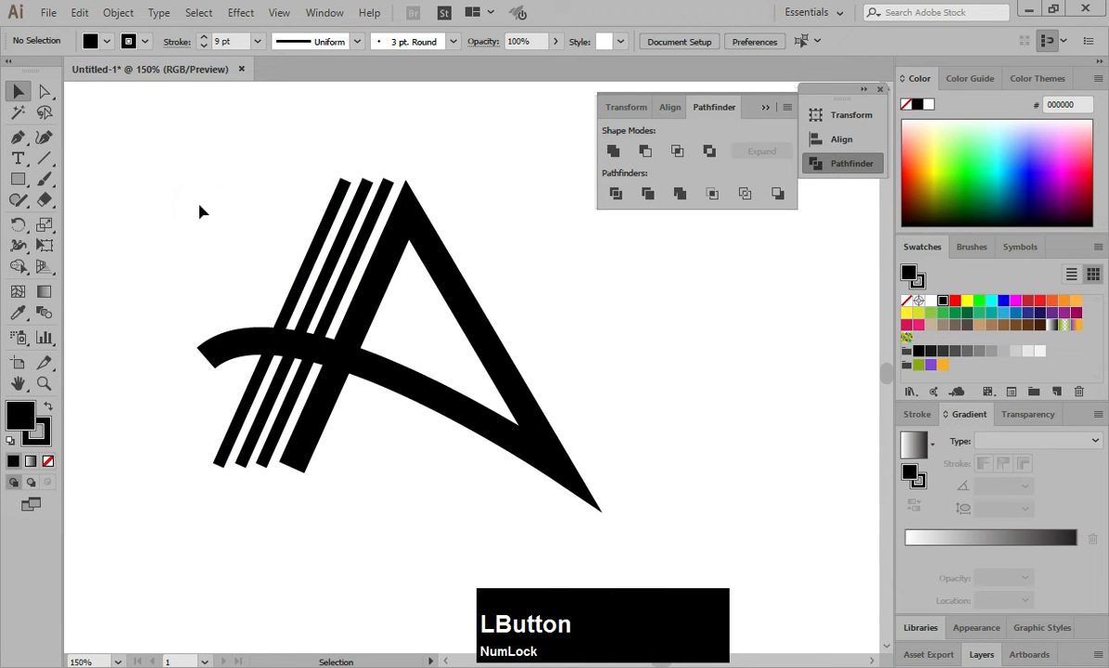
- Expand the three slanted stripes into filled shapes, including their strokes
{"action": "left_click_drag", "start_coordinate": [270, 158], "coordinate": [389, 193]}
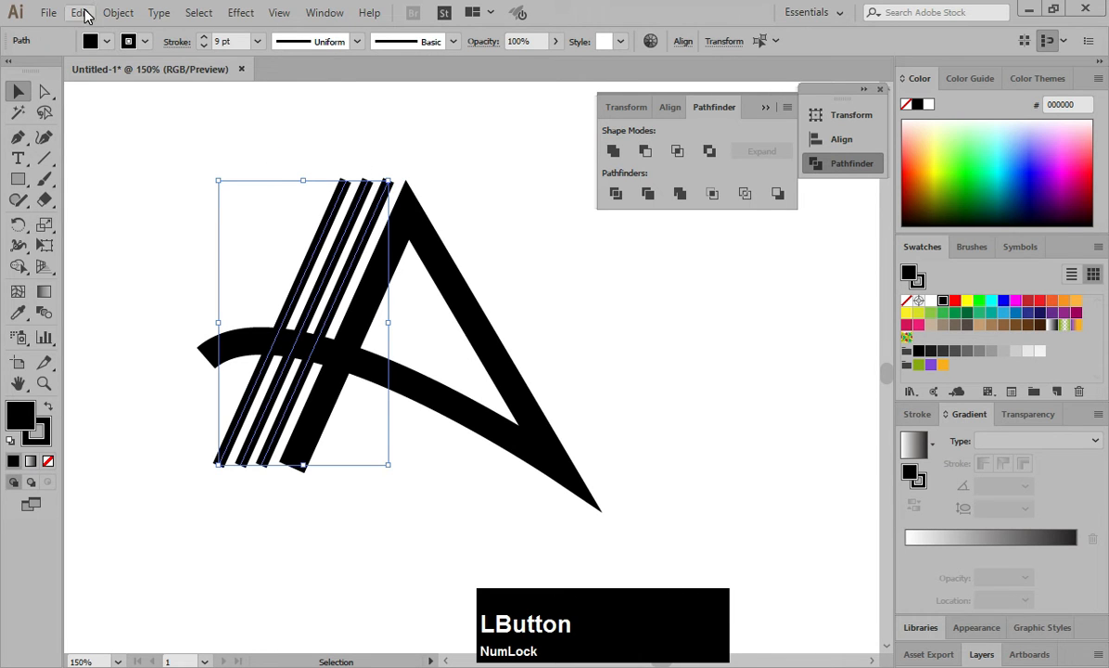
{"action": "left_click", "coordinate": [116, 13]}
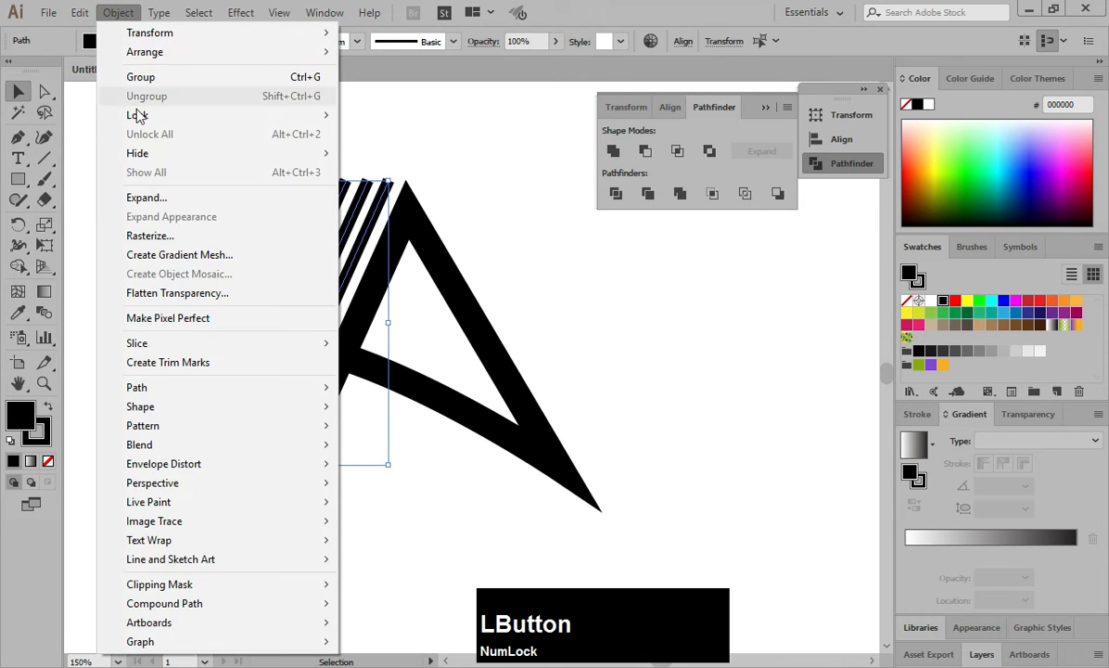
{"action": "left_click", "coordinate": [148, 197]}
{"action": "left_click", "coordinate": [505, 436]}
{"action": "left_click", "coordinate": [490, 493]}
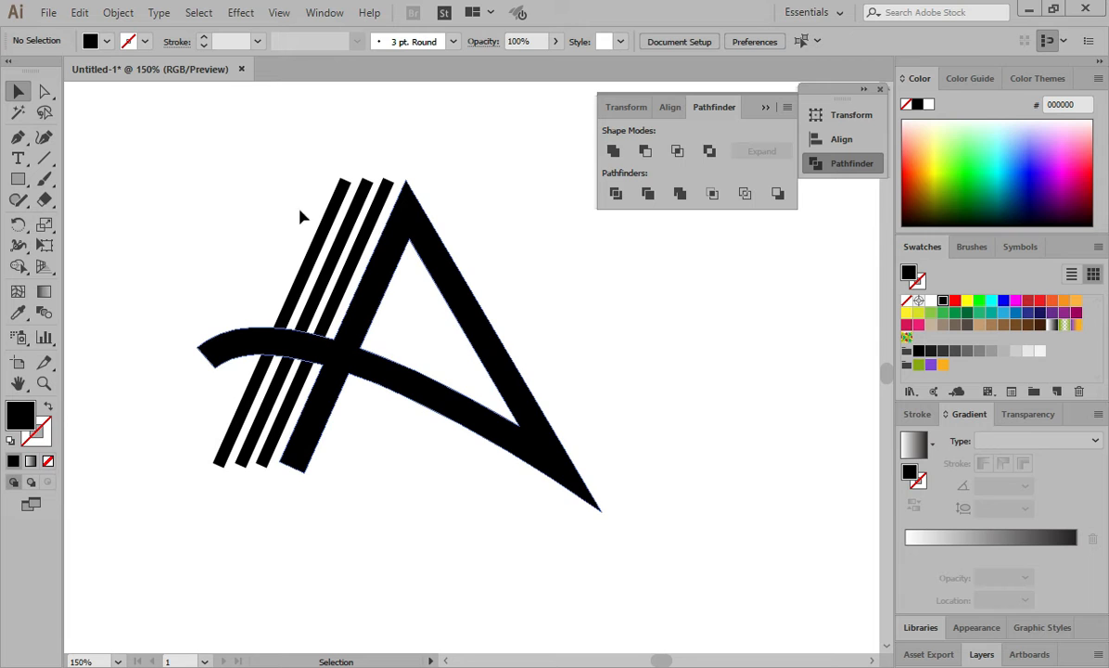
- Distribute the three slanted stripes evenly by their horizontal centers
{"action": "left_click_drag", "start_coordinate": [293, 152], "coordinate": [397, 192]}
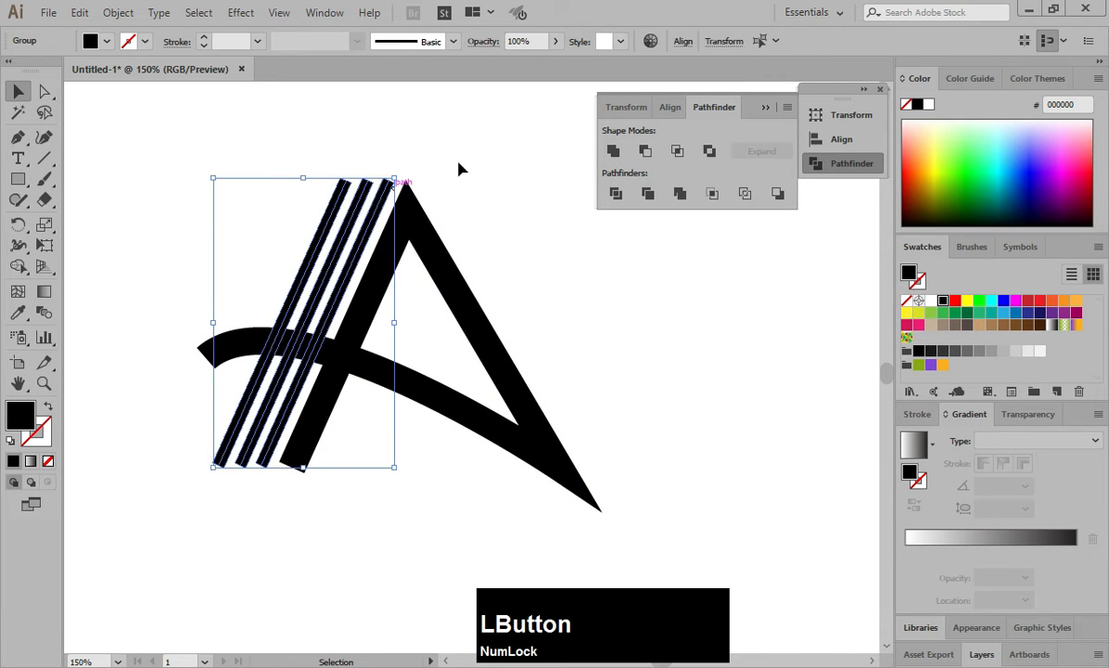
{"action": "left_click", "coordinate": [670, 107]}
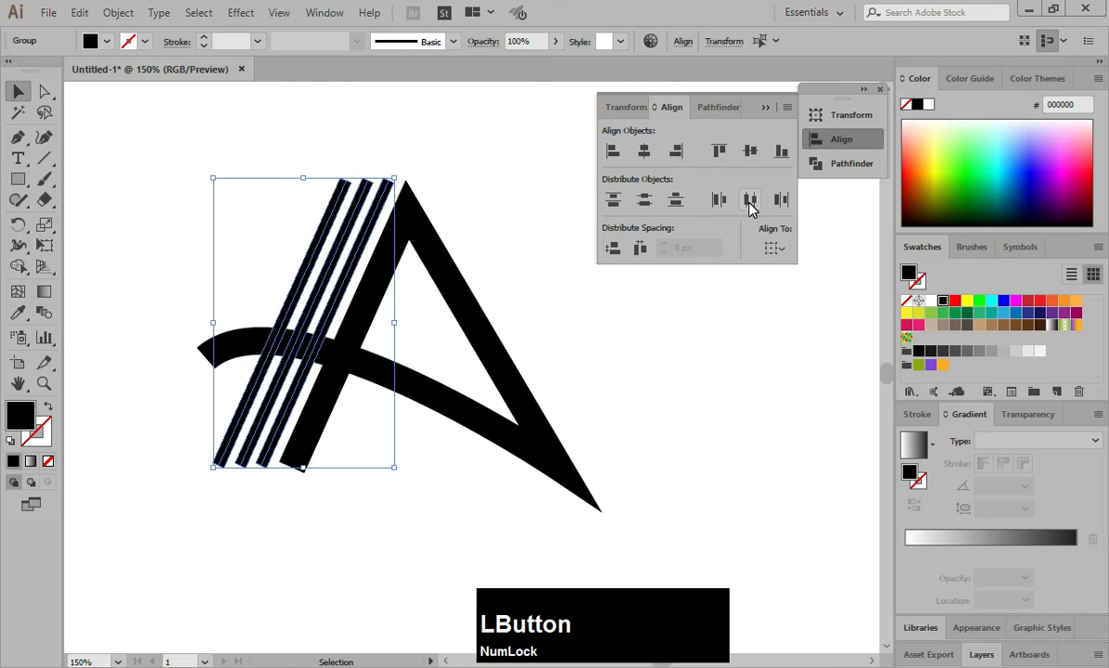
{"action": "left_click", "coordinate": [751, 200]}
{"action": "left_click", "coordinate": [735, 345]}
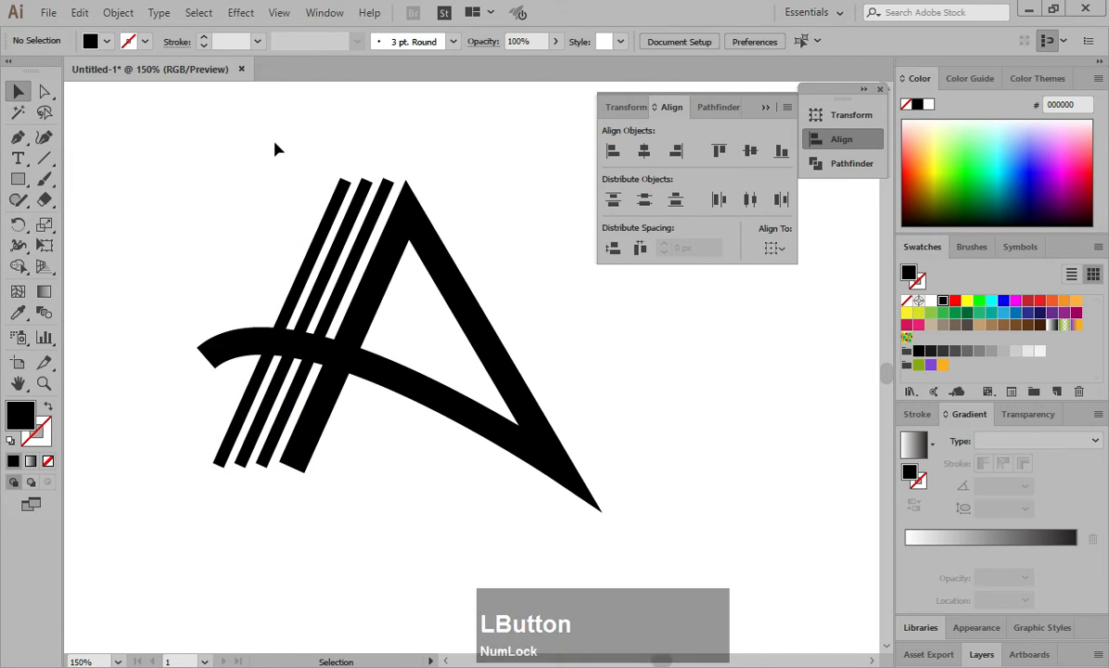
- Duplicate the A shape and place the copy slightly up and to the right of the original
{"action": "left_click", "coordinate": [701, 110]}
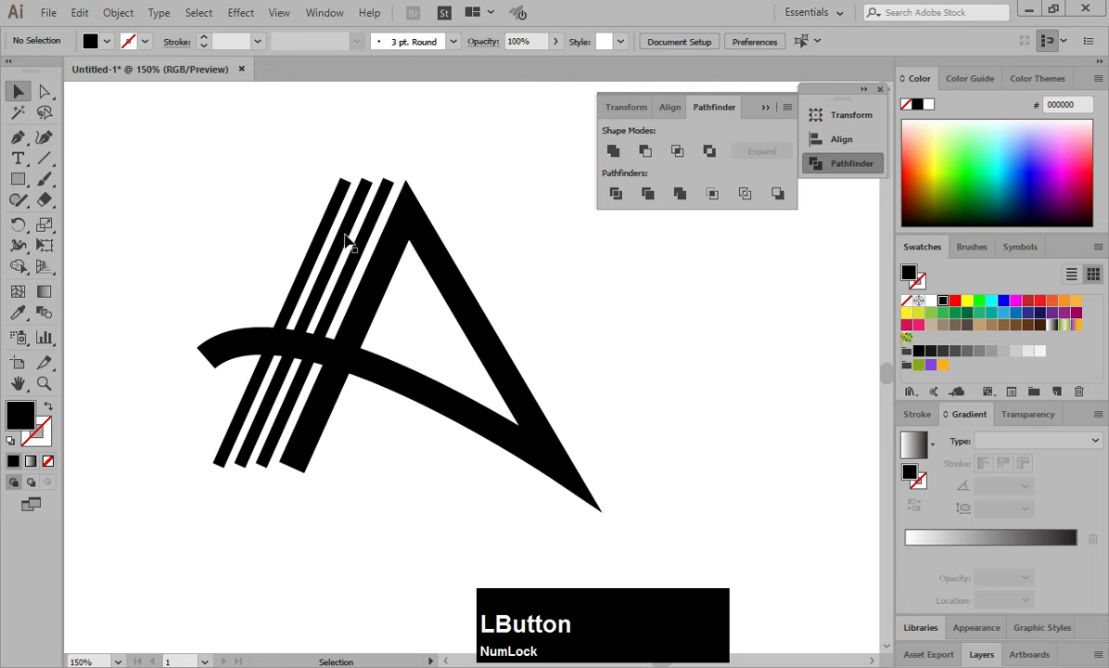
{"action": "key", "text": "alt"}
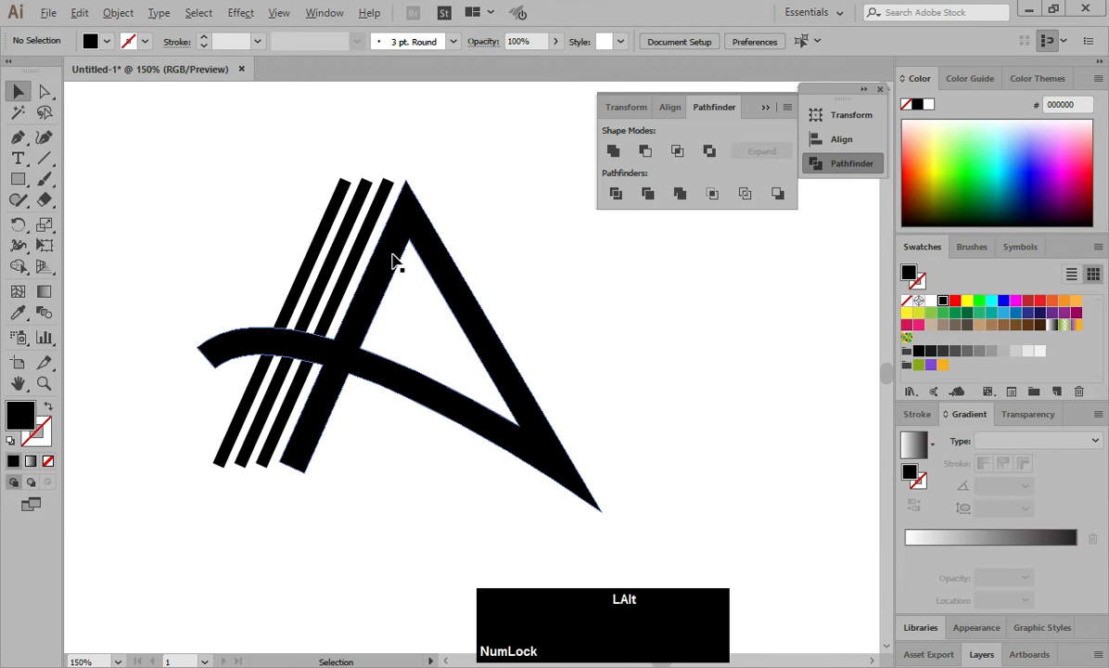
{"action": "left_click_drag", "start_coordinate": [394, 257], "coordinate": [400, 249]}
{"action": "left_click", "coordinate": [540, 266]}
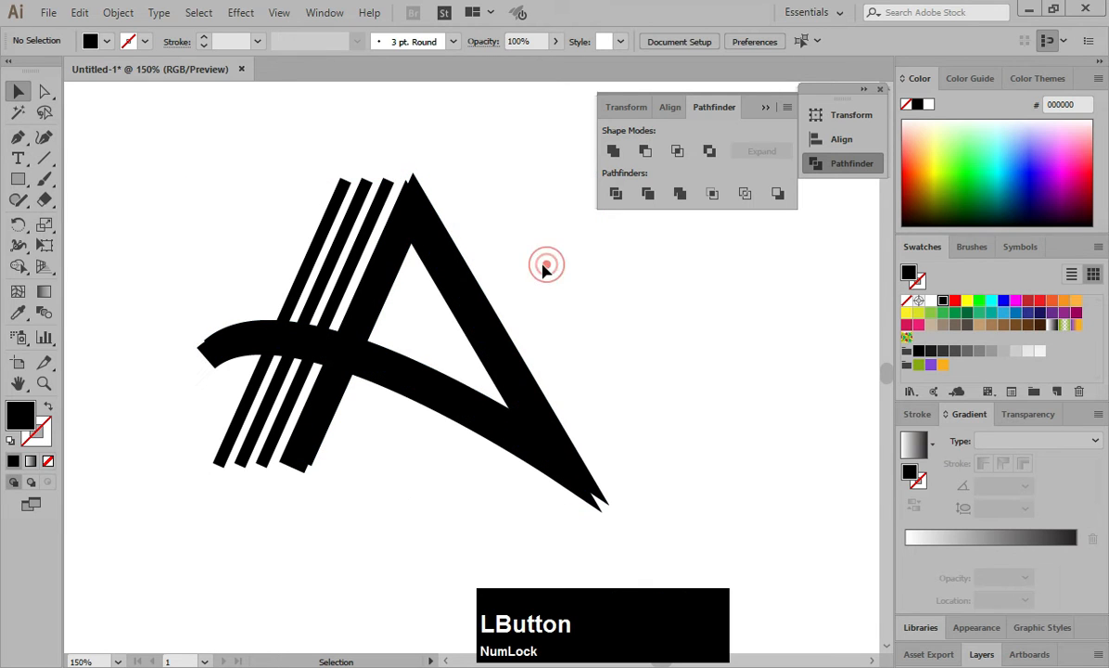
- Cut the three stripes along the crossbar's upper edge using the offset A copy with Shape Builder, removing the copy and leaving a gap
{"action": "left_click", "coordinate": [250, 339]}
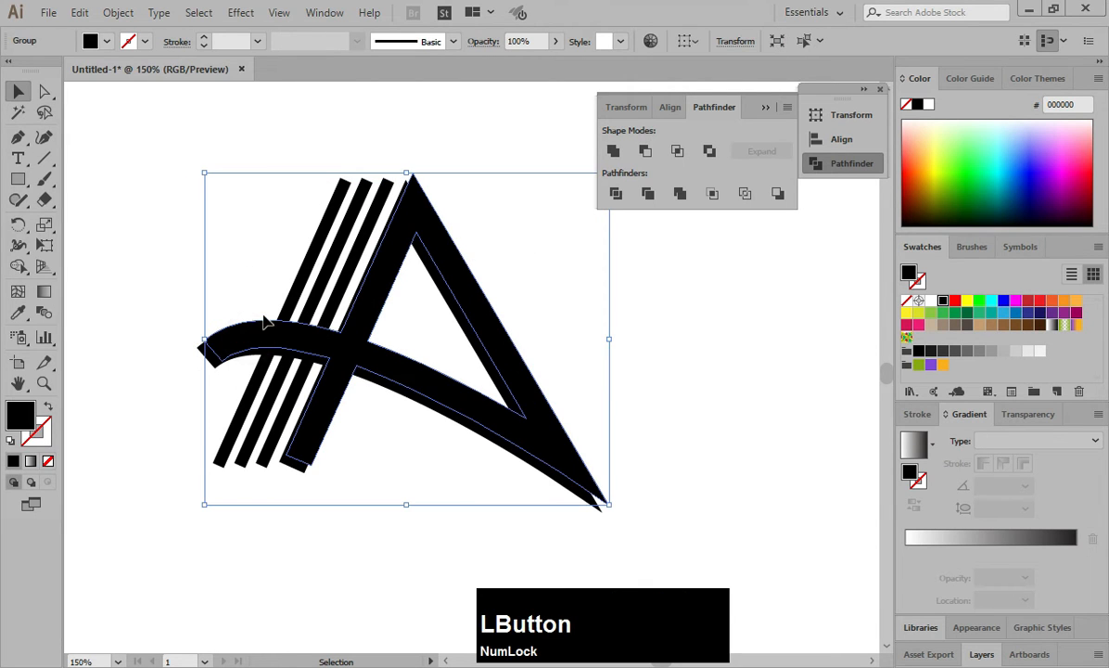
{"action": "left_click_drag", "start_coordinate": [281, 248], "coordinate": [354, 278]}
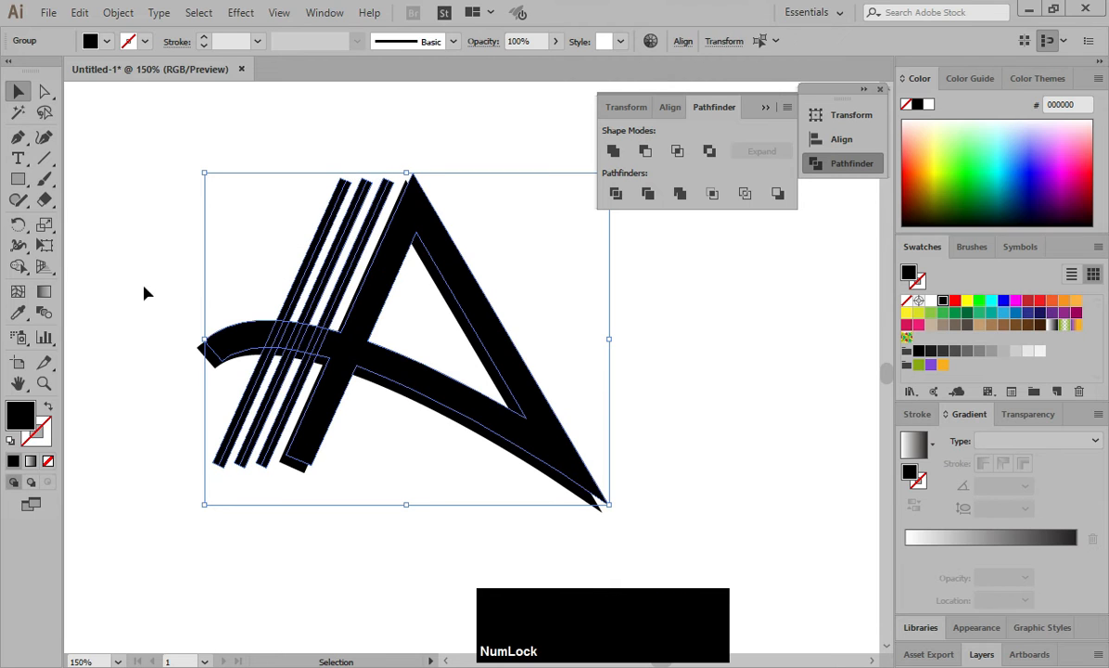
{"action": "left_click", "coordinate": [20, 266]}
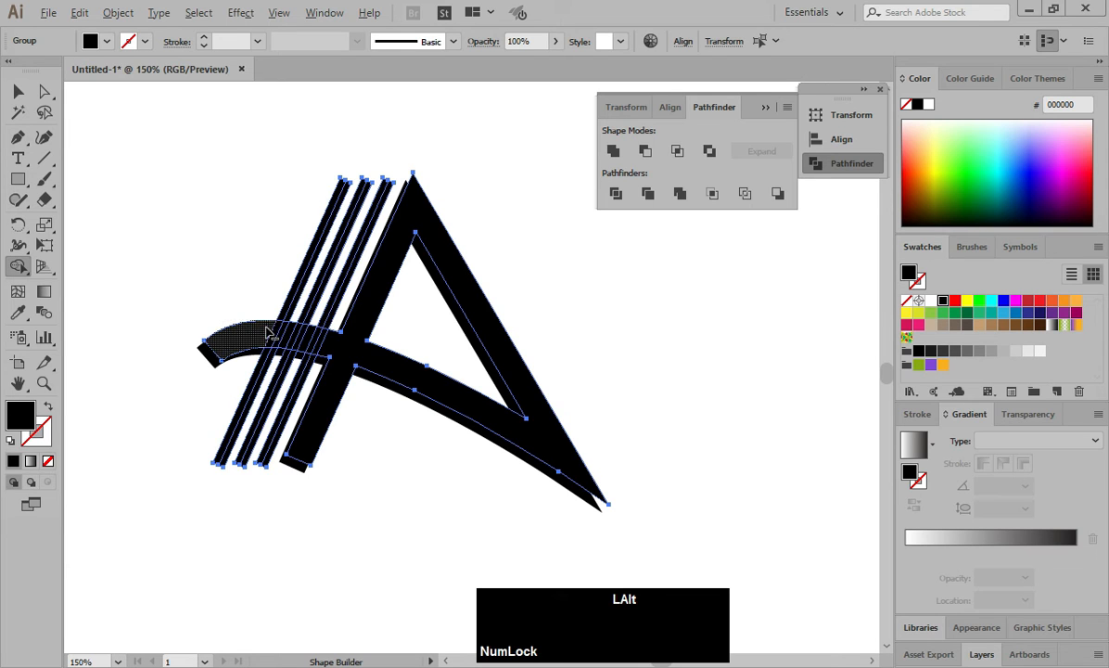
{"action": "mouse_move", "coordinate": [265, 327]}
{"action": "left_mouse_down"}
{"action": "mouse_move", "coordinate": [293, 325]}
{"action": "mouse_move", "coordinate": [340, 349]}
{"action": "left_mouse_up"}
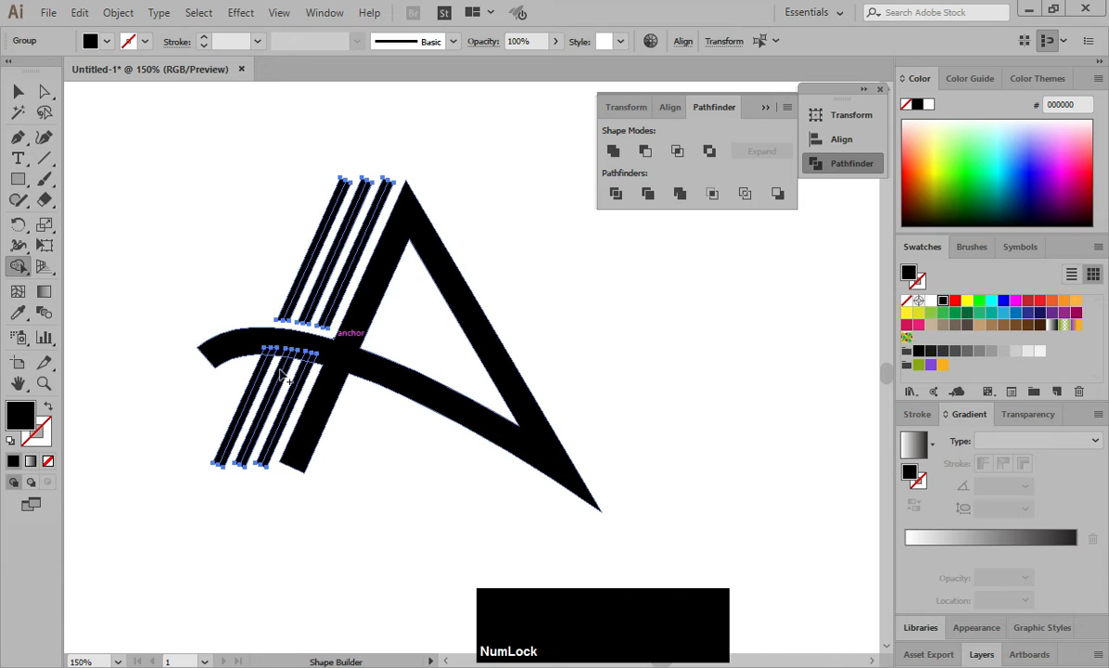
{"action": "key", "text": "v"}
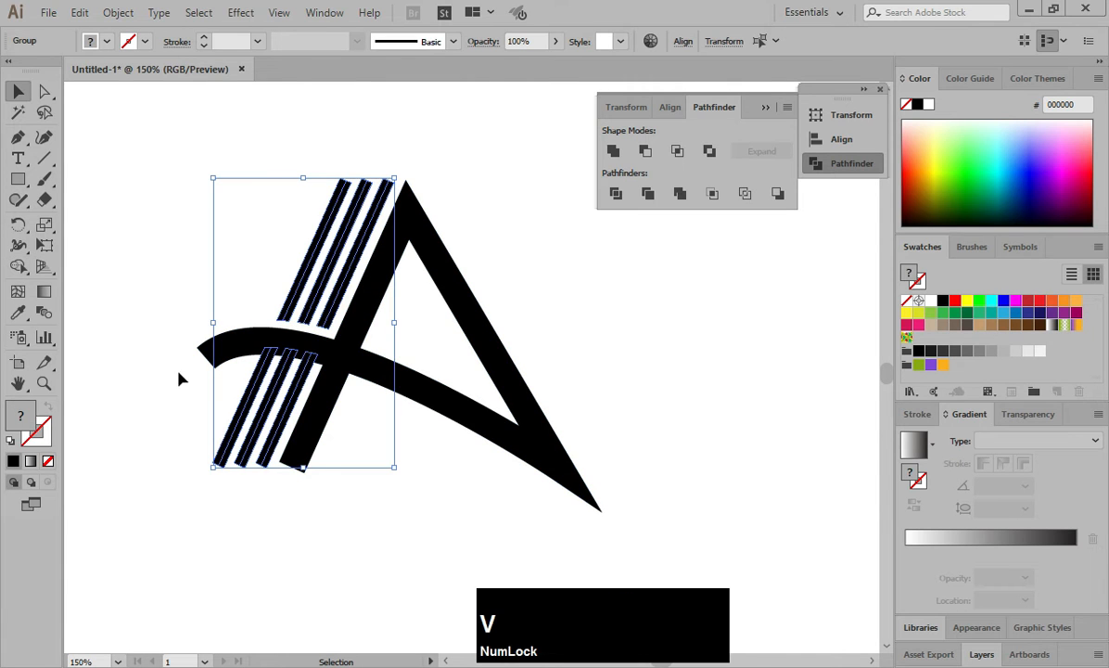
{"action": "left_click", "coordinate": [169, 379]}
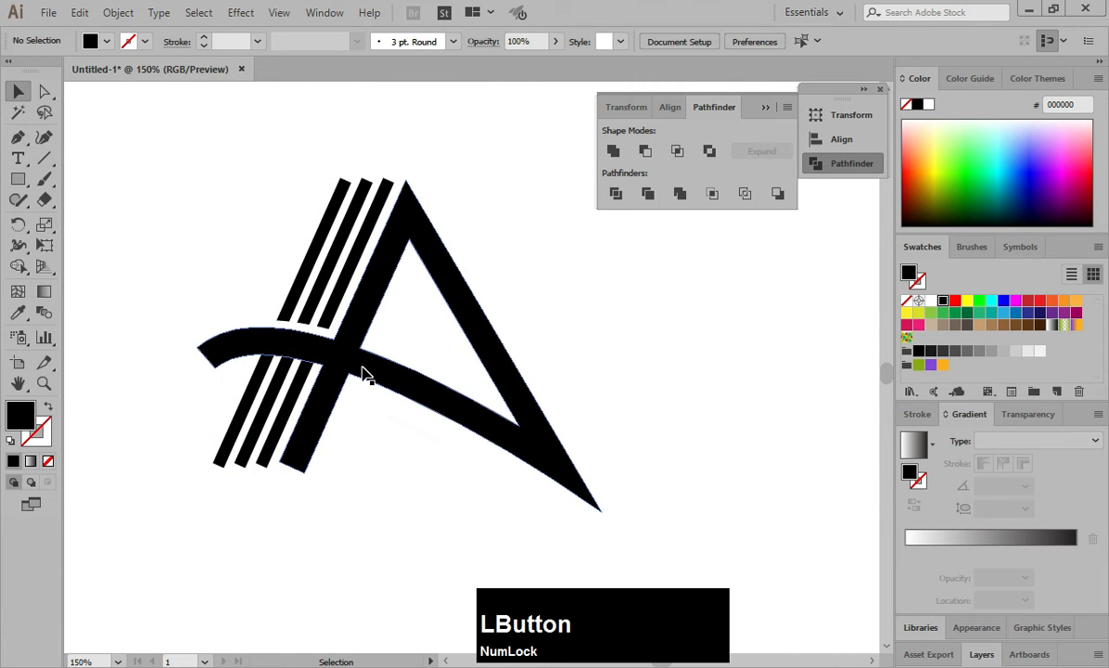
- Duplicate the A shape and place the copy slightly down and to the left of the original
{"action": "left_click_drag", "start_coordinate": [363, 367], "coordinate": [359, 377]}
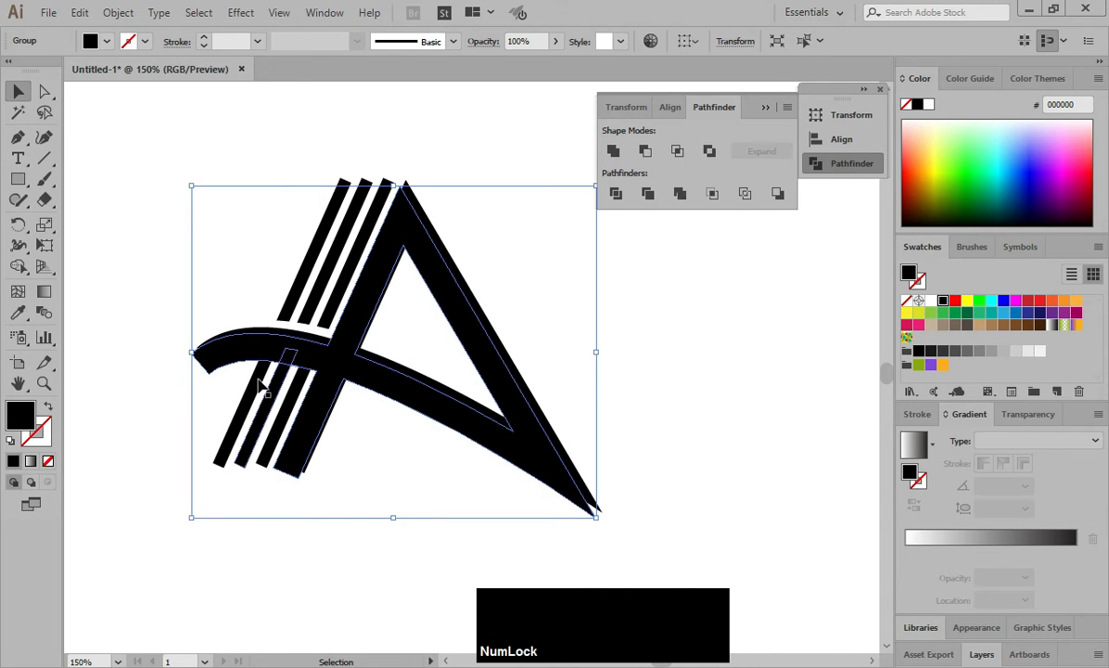
{"action": "left_click", "coordinate": [238, 382]}
{"action": "left_click", "coordinate": [205, 365]}
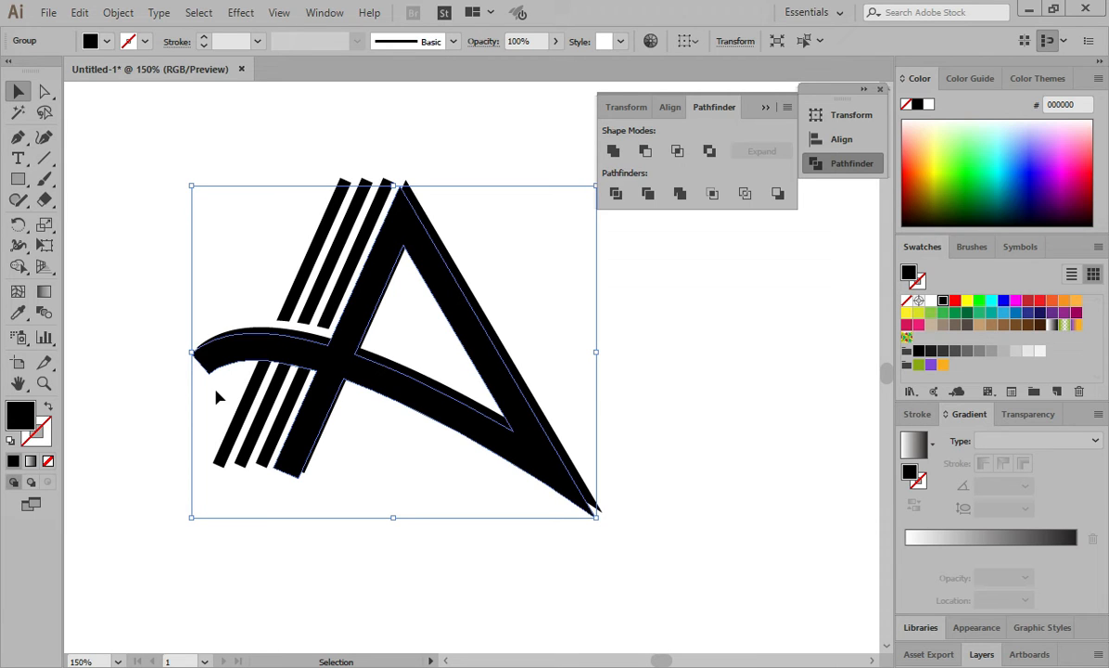
- Remove the lower-left A copy and its overlap with the stripes using Shape Builder, leaving a gap below the crossbar
{"action": "left_click_drag", "start_coordinate": [216, 391], "coordinate": [292, 433]}
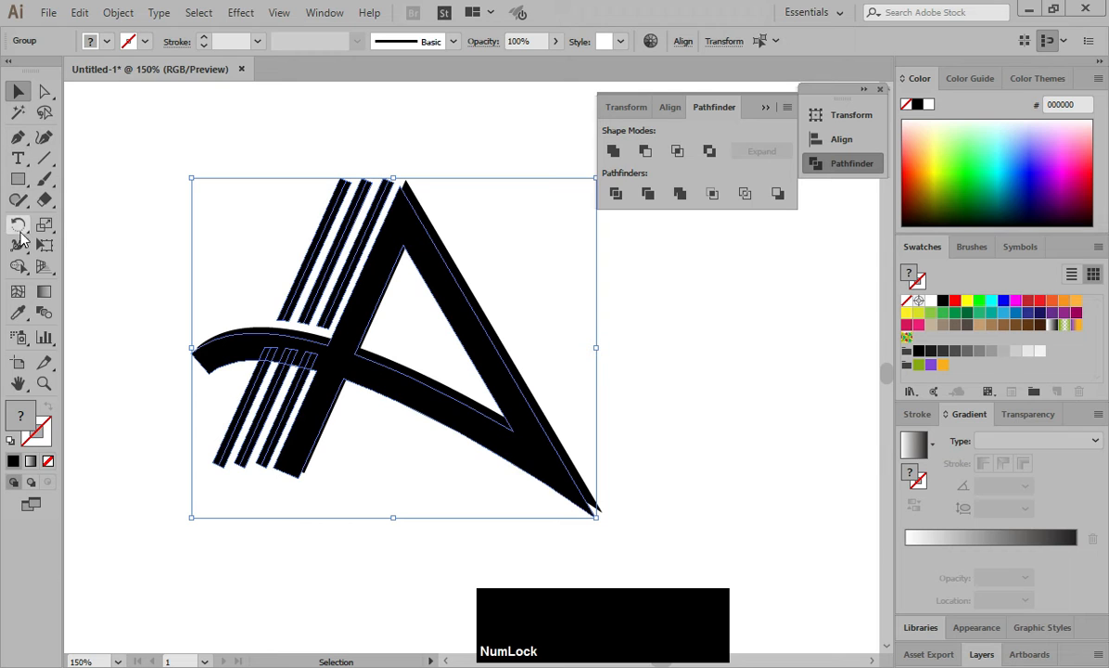
{"action": "left_click", "coordinate": [17, 266]}
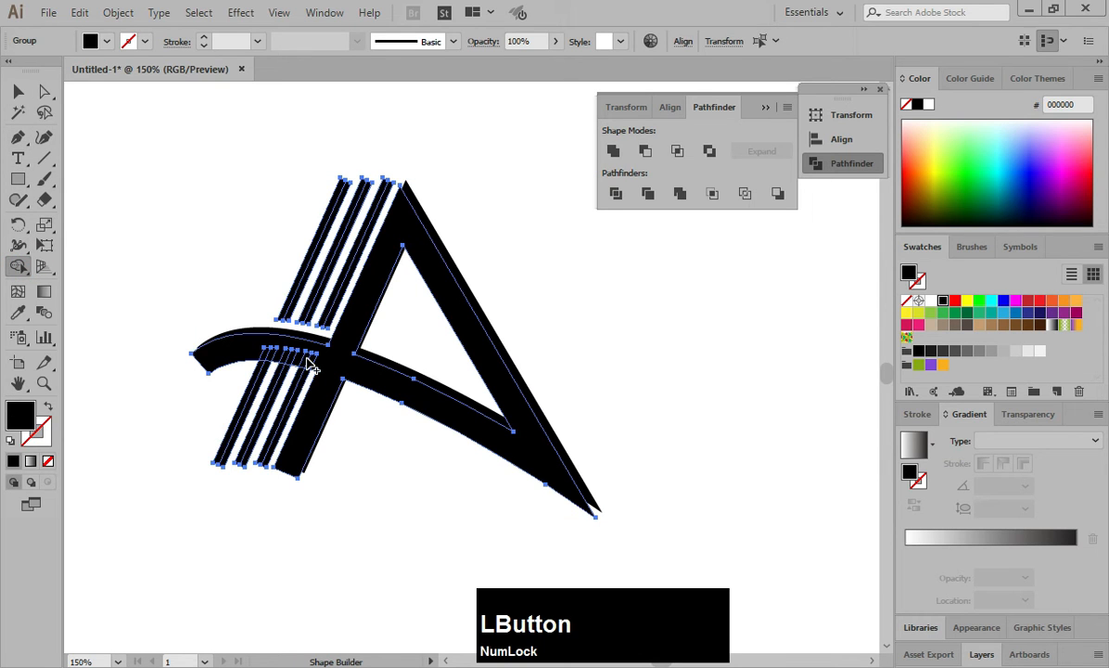
{"action": "left_click_drag", "start_coordinate": [266, 357], "coordinate": [332, 367]}
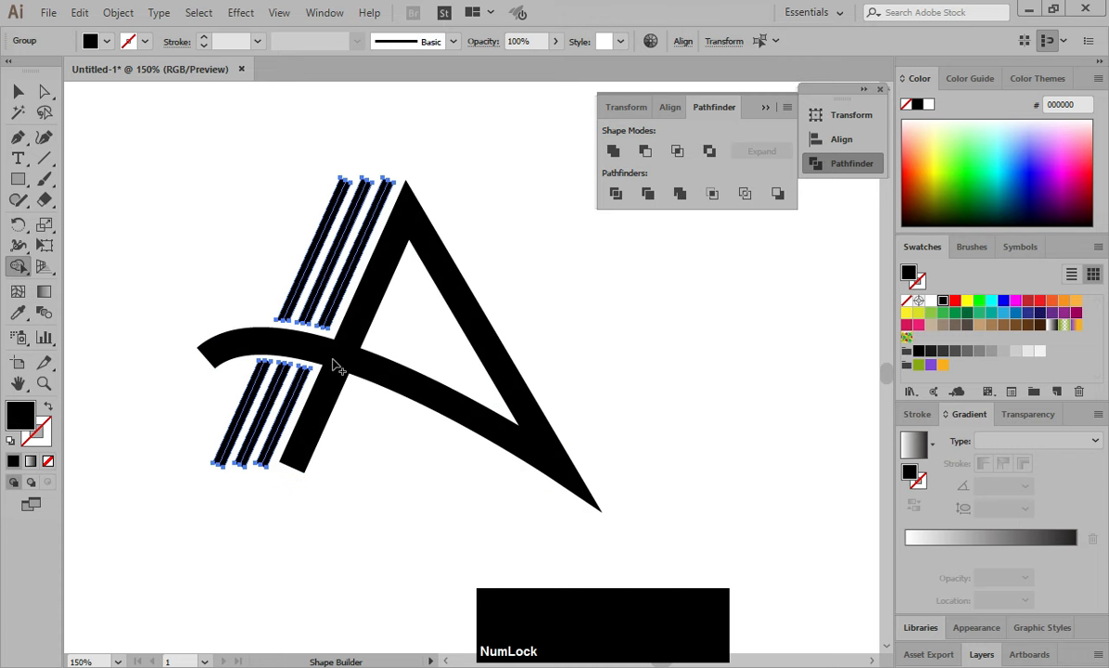
{"action": "key", "text": "v"}
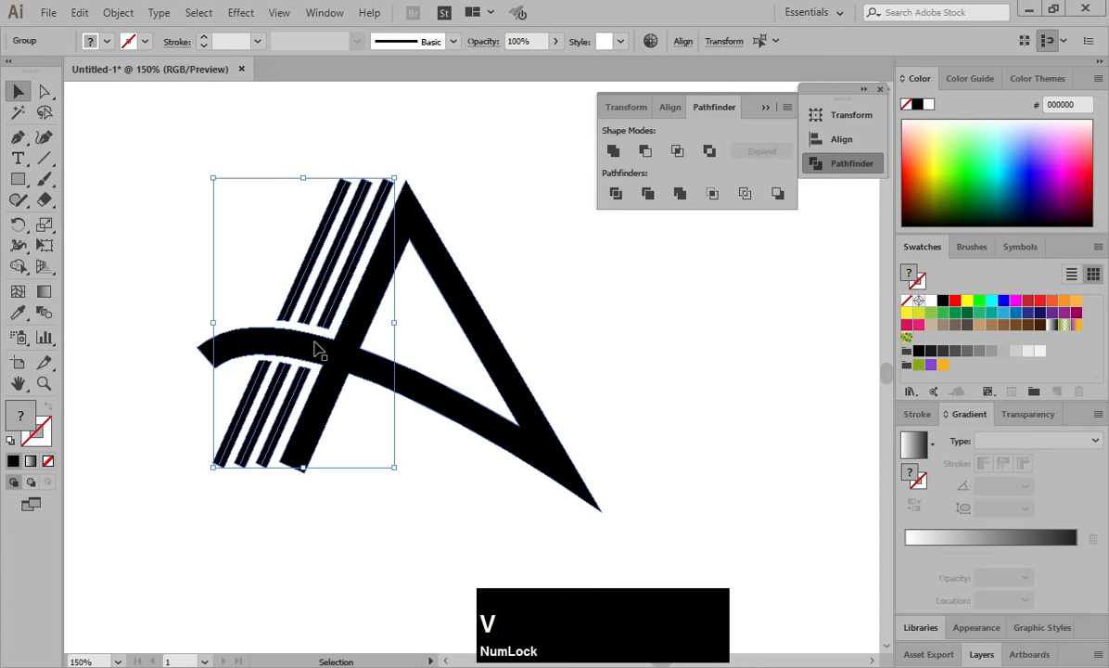
{"action": "left_click", "coordinate": [154, 205]}
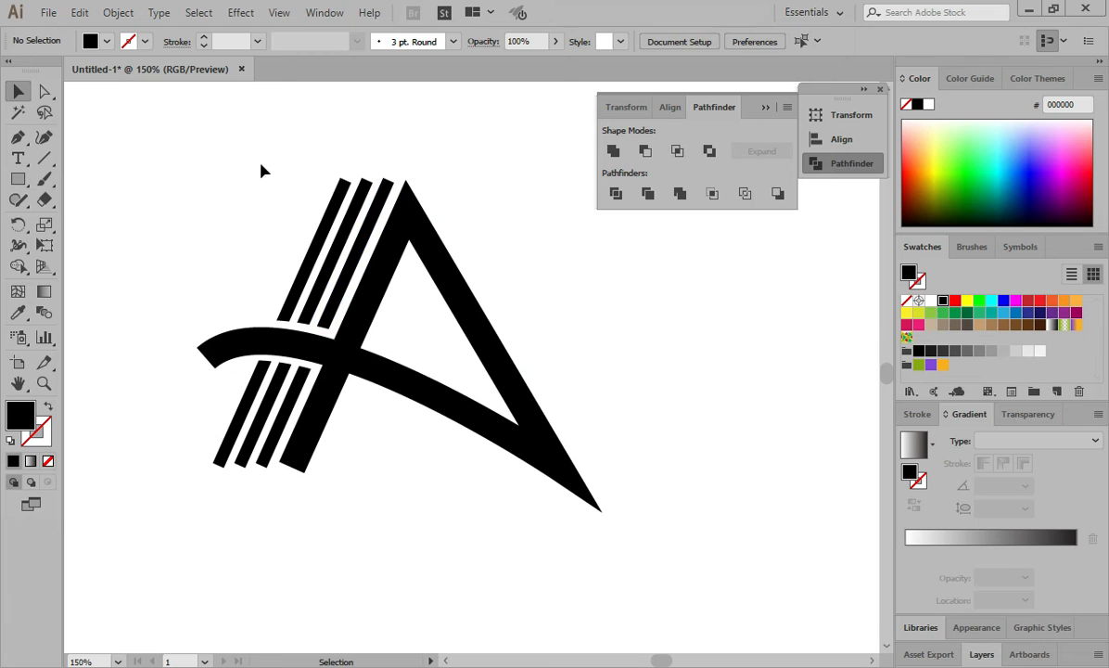
- Draw a thin horizontal black rectangle to the upper left of the A and place a duplicate just below it
{"action": "left_click", "coordinate": [18, 179]}
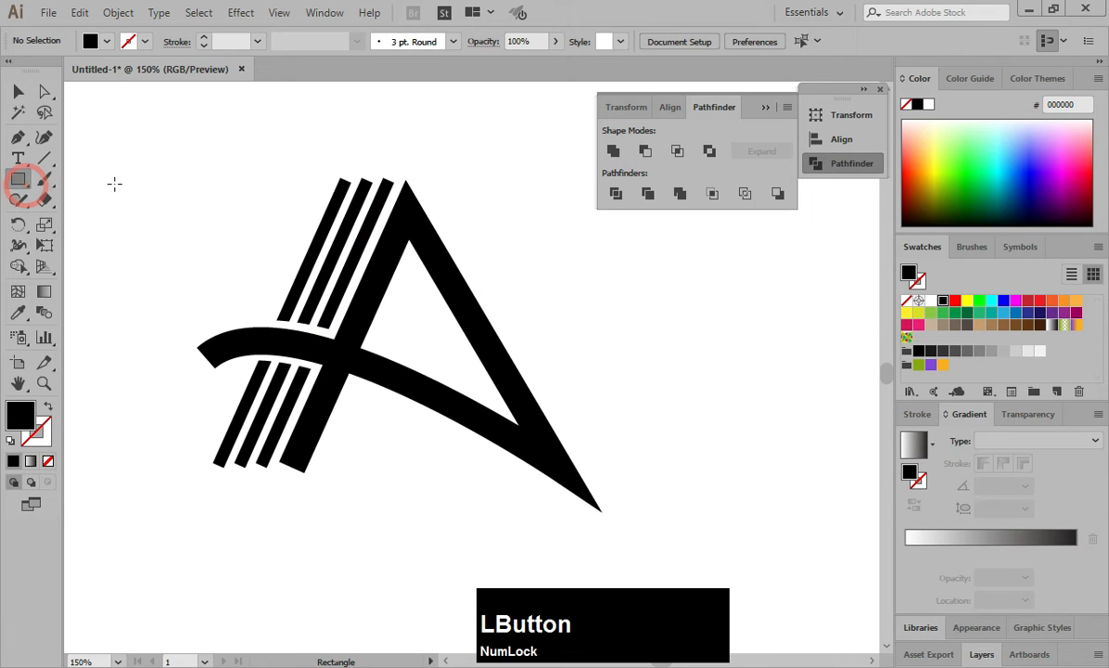
{"action": "left_click_drag", "start_coordinate": [127, 169], "coordinate": [287, 192]}
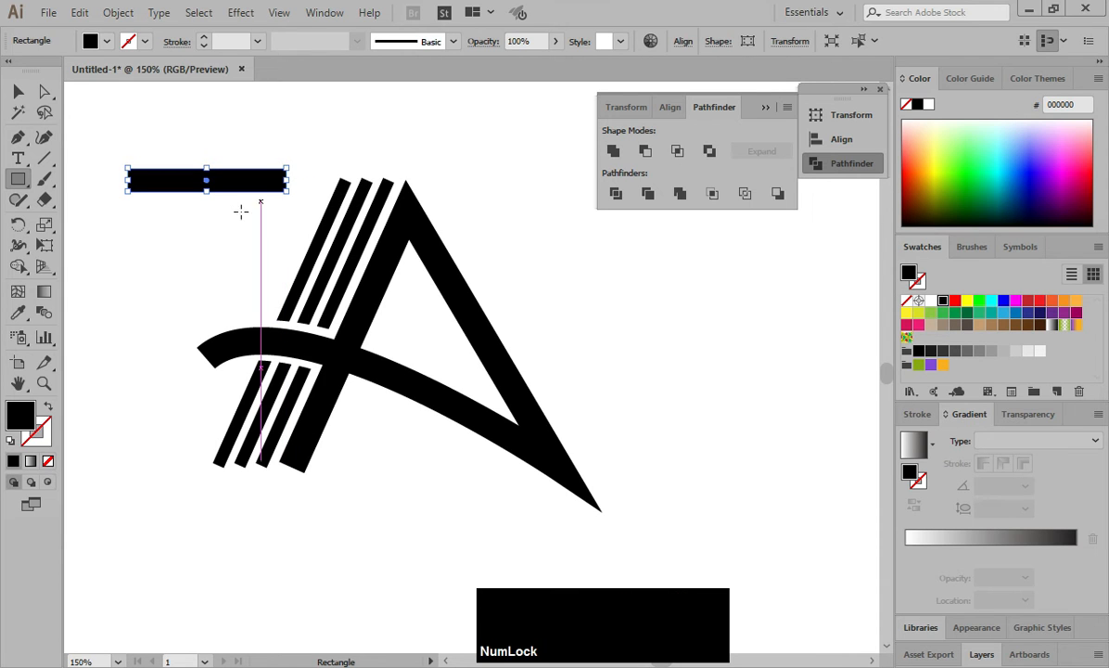
{"action": "left_click", "coordinate": [234, 215]}
{"action": "left_click", "coordinate": [584, 372]}
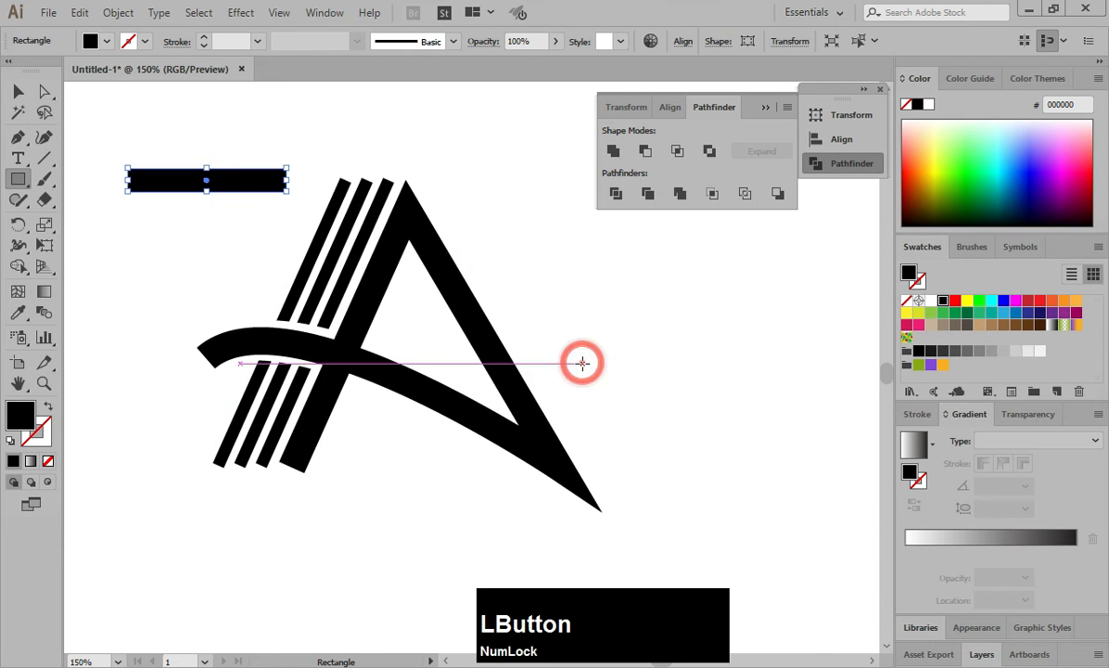
{"action": "key", "text": "v"}
{"action": "left_click", "coordinate": [280, 267]}
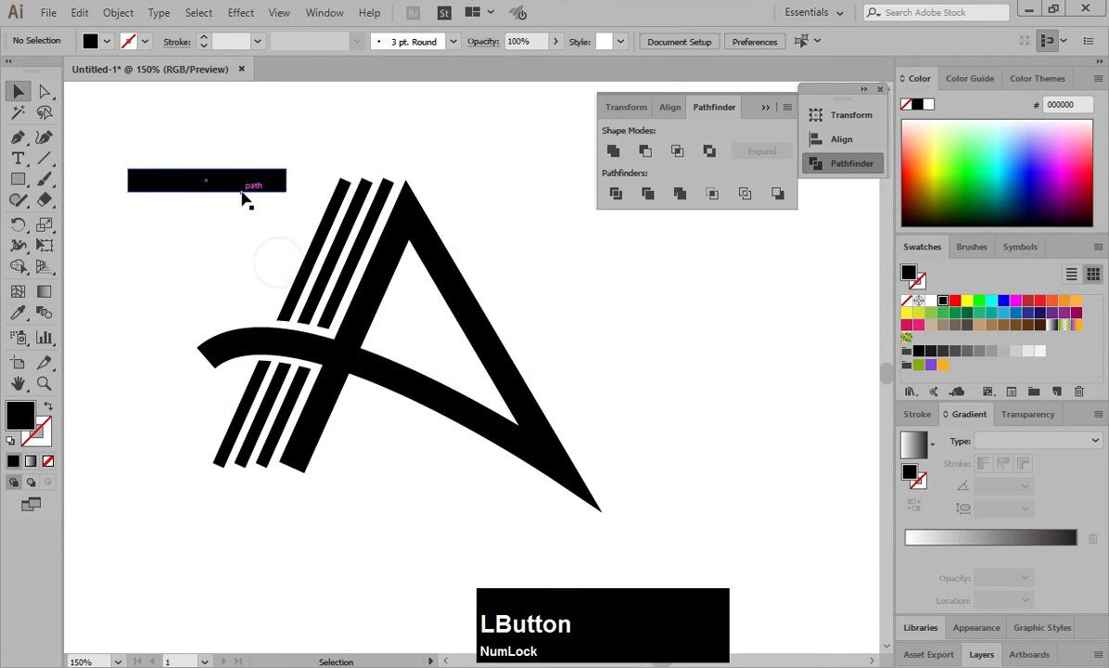
{"action": "left_click", "coordinate": [242, 185]}
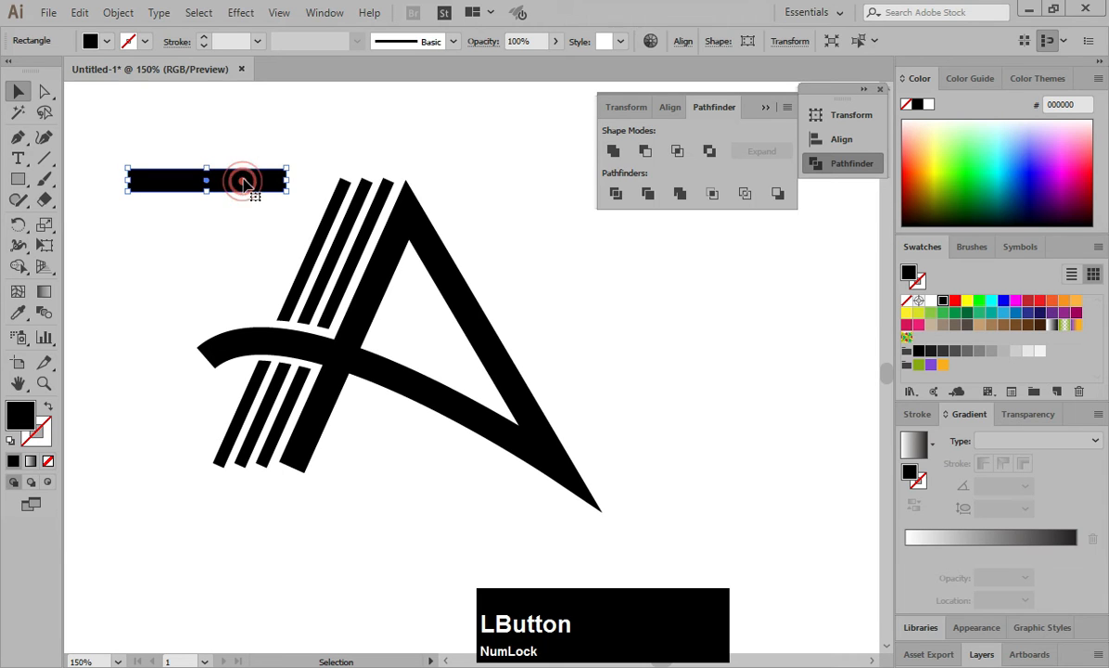
{"action": "left_click_drag", "start_coordinate": [243, 187], "coordinate": [251, 261]}
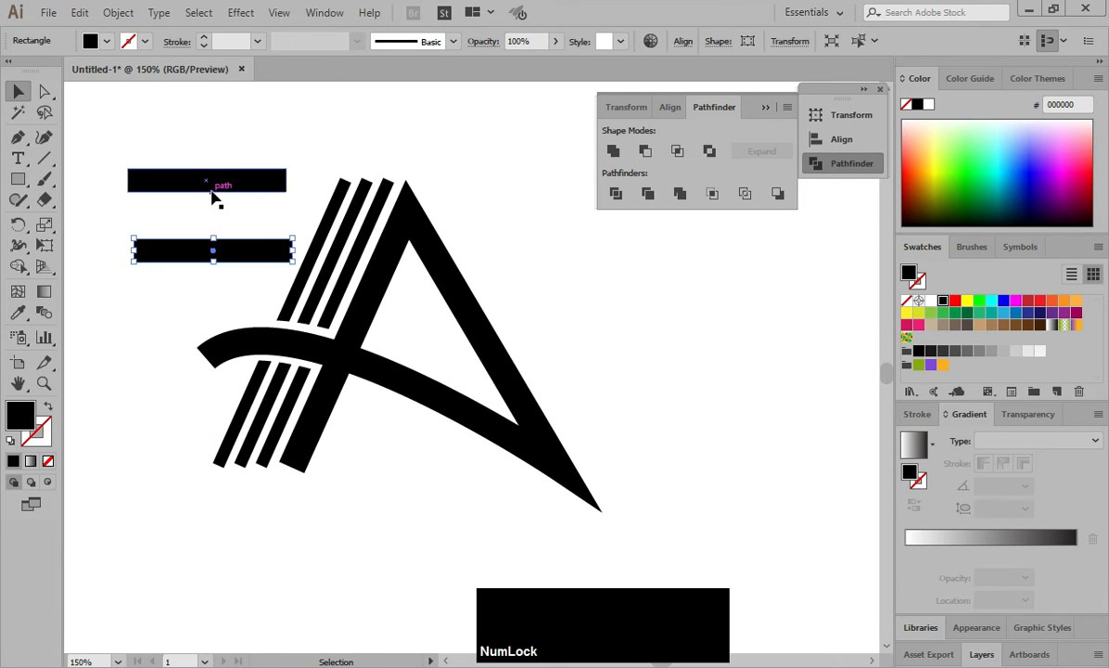
- Move one rectangle over the top ends of the stripes and the A, and the other over their bottom ends
{"action": "left_click", "coordinate": [209, 184]}
{"action": "left_click", "coordinate": [255, 211]}
{"action": "left_click_drag", "start_coordinate": [262, 183], "coordinate": [414, 183]}
{"action": "left_click", "coordinate": [501, 227]}
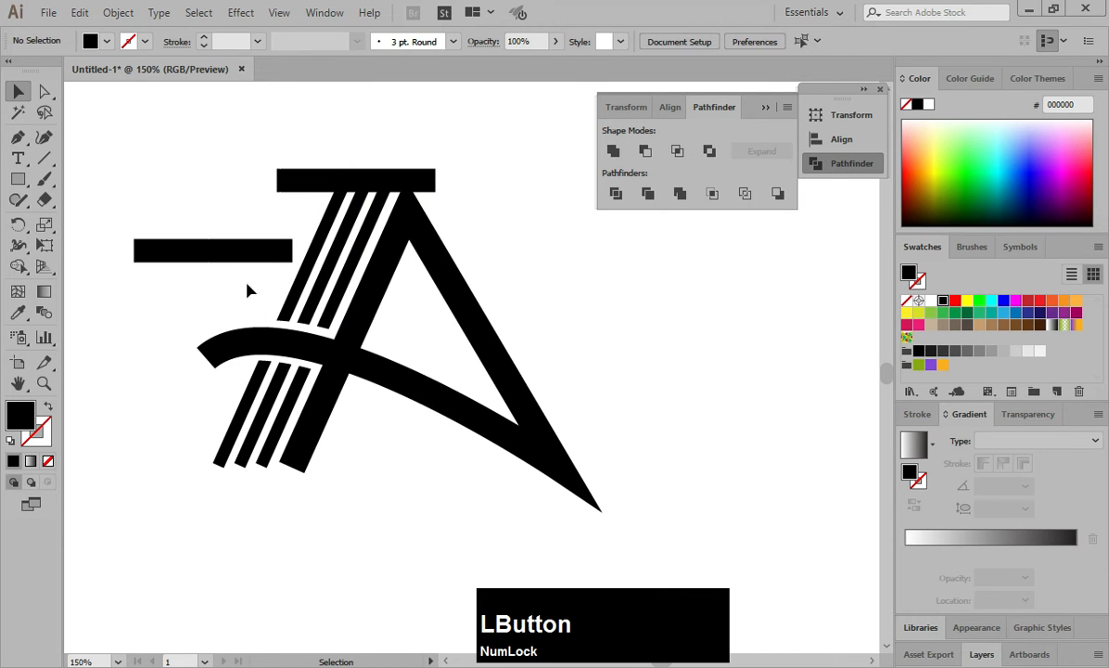
{"action": "left_click_drag", "start_coordinate": [224, 256], "coordinate": [258, 474]}
{"action": "left_click", "coordinate": [264, 511]}
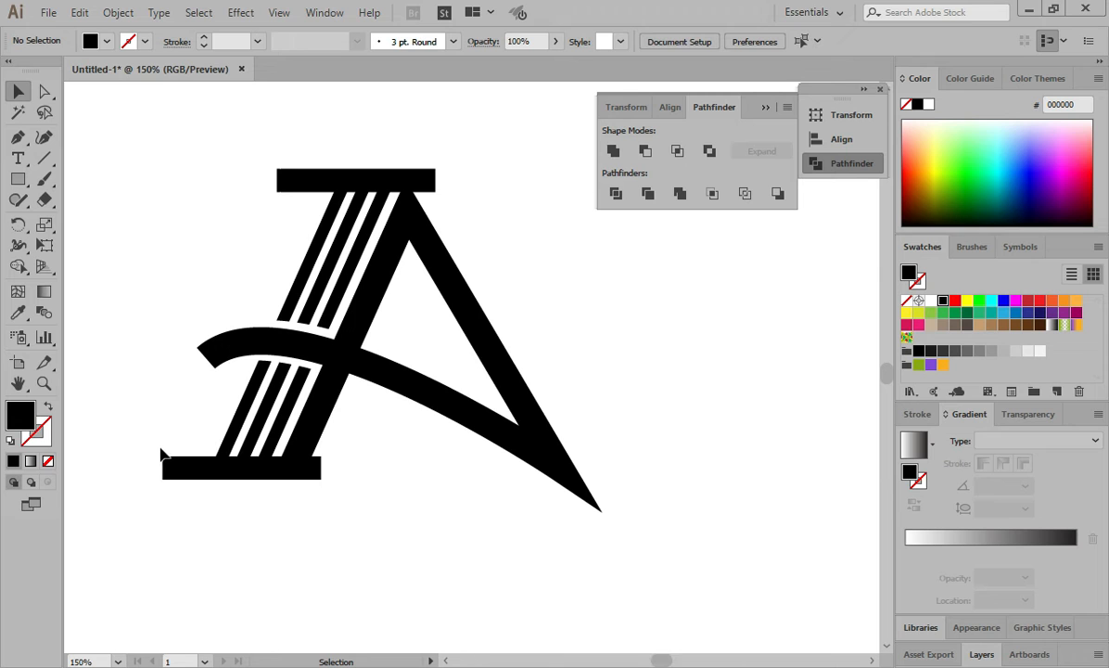
- Trim the bottom ends of the stripes and the A's left leg flat by removing the lower rectangle with Shape Builder
{"action": "left_click_drag", "start_coordinate": [144, 448], "coordinate": [318, 503]}
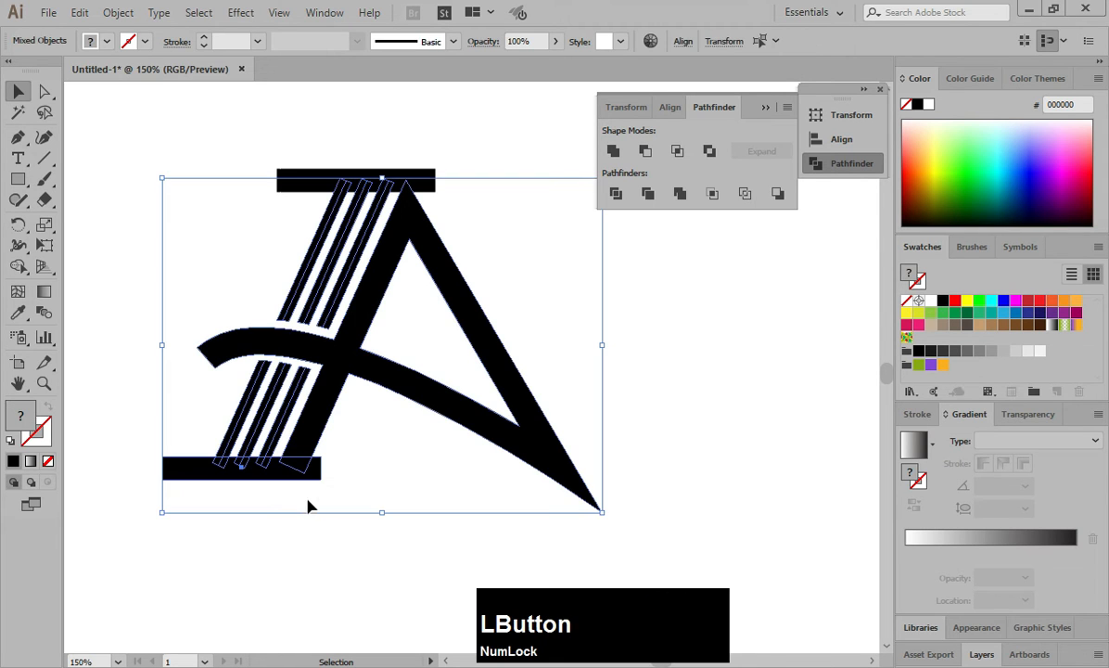
{"action": "left_click", "coordinate": [280, 522]}
{"action": "left_click_drag", "start_coordinate": [199, 423], "coordinate": [315, 511]}
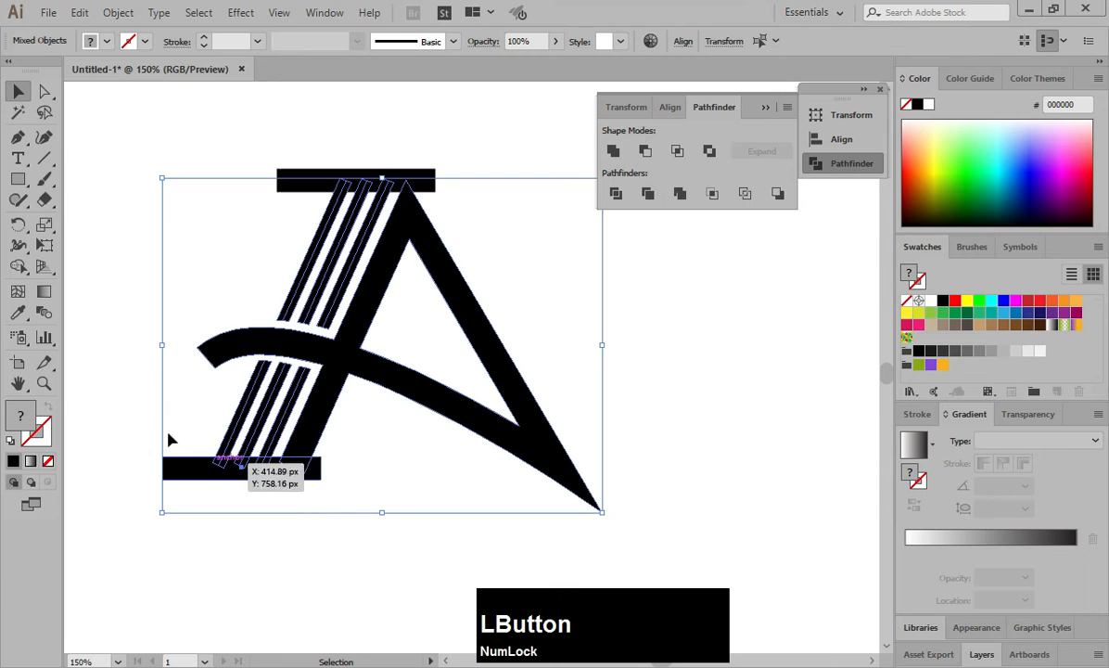
{"action": "left_click", "coordinate": [18, 266]}
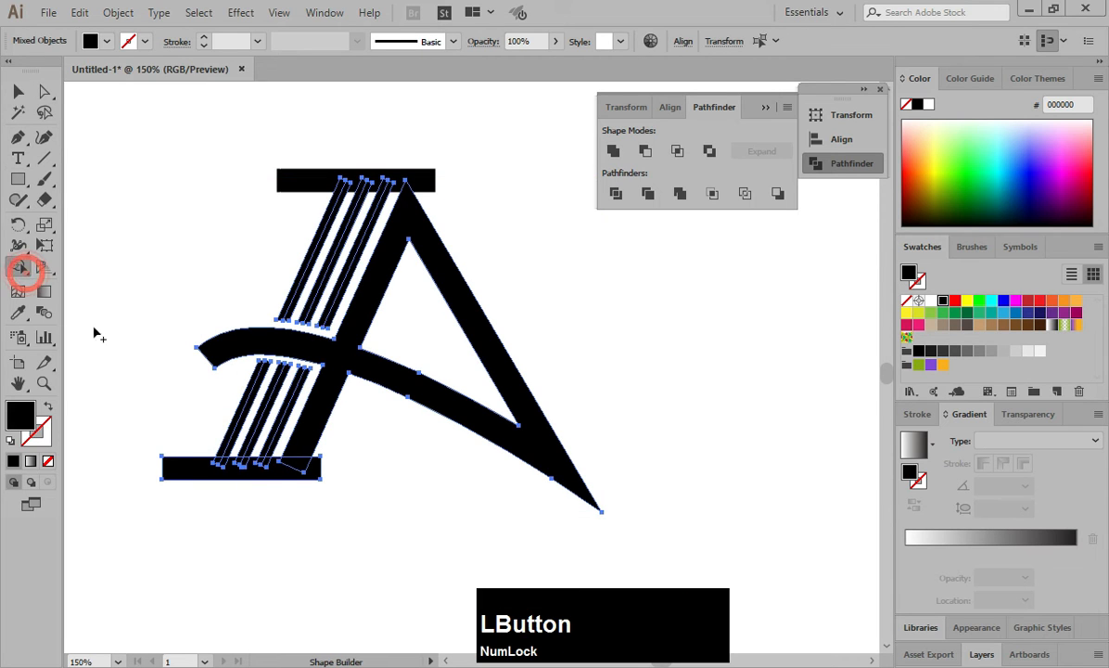
{"action": "left_click", "coordinate": [207, 459], "text": "alt"}
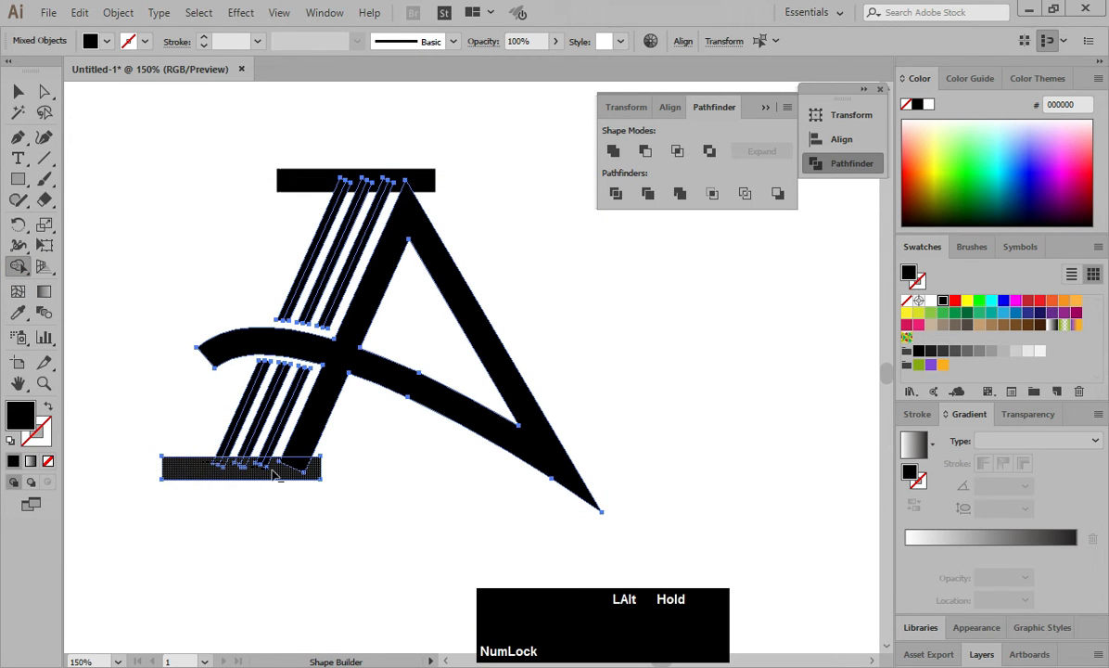
{"action": "mouse_move", "coordinate": [293, 475]}
{"action": "left_mouse_down"}
{"action": "mouse_move", "coordinate": [306, 473]}
{"action": "mouse_move", "coordinate": [263, 466]}
{"action": "mouse_move", "coordinate": [250, 480]}
{"action": "left_mouse_up"}
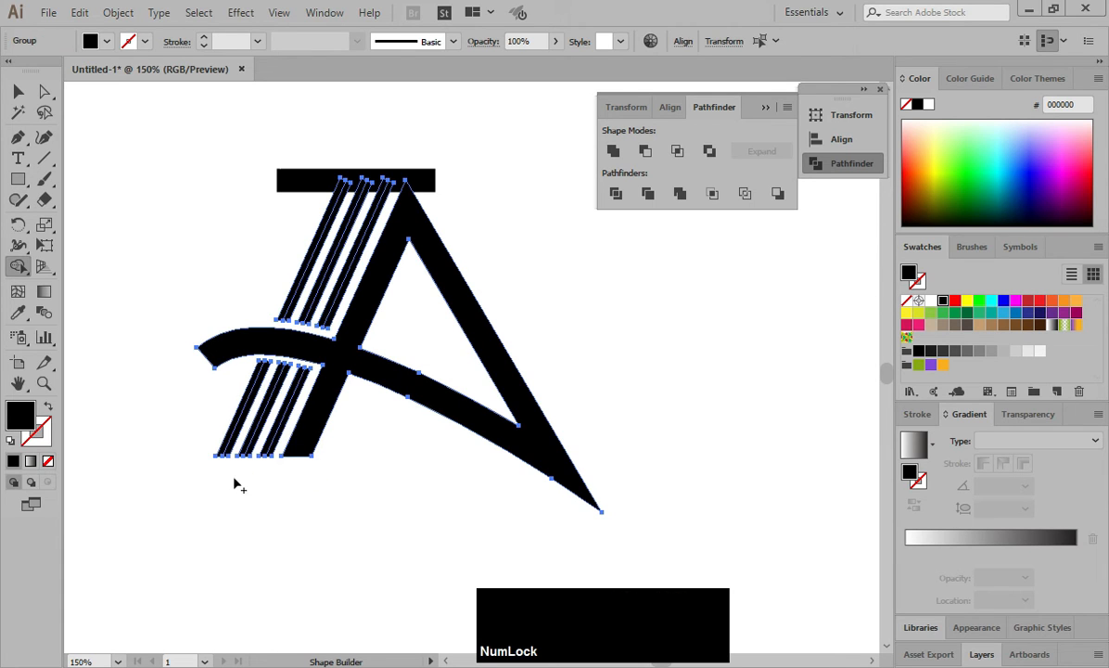
{"action": "key", "text": "v"}
{"action": "left_click", "coordinate": [226, 471]}
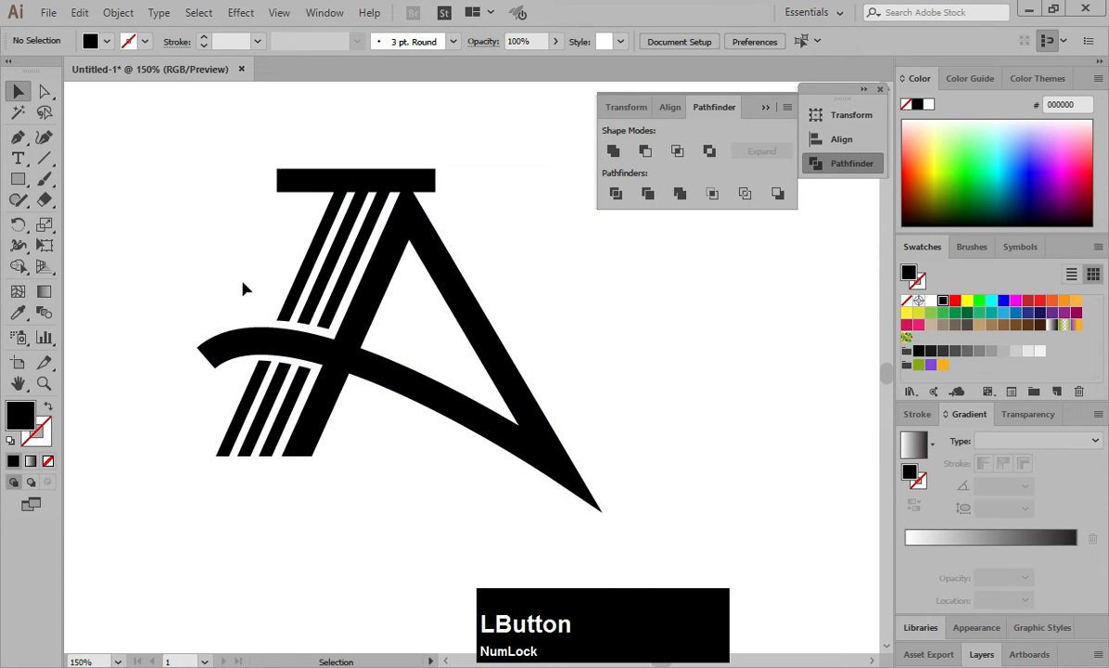
- Trim the tops of the stripes and the A's apex flat by removing the upper rectangle with Shape Builder
{"action": "left_click_drag", "start_coordinate": [255, 141], "coordinate": [409, 215]}
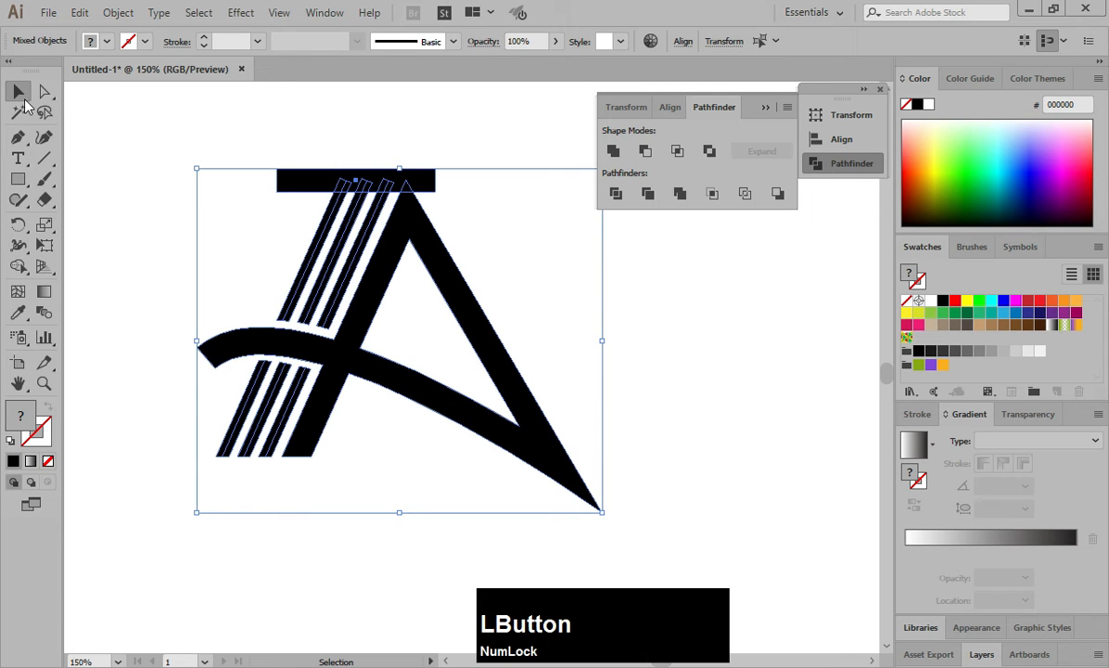
{"action": "left_click", "coordinate": [19, 267]}
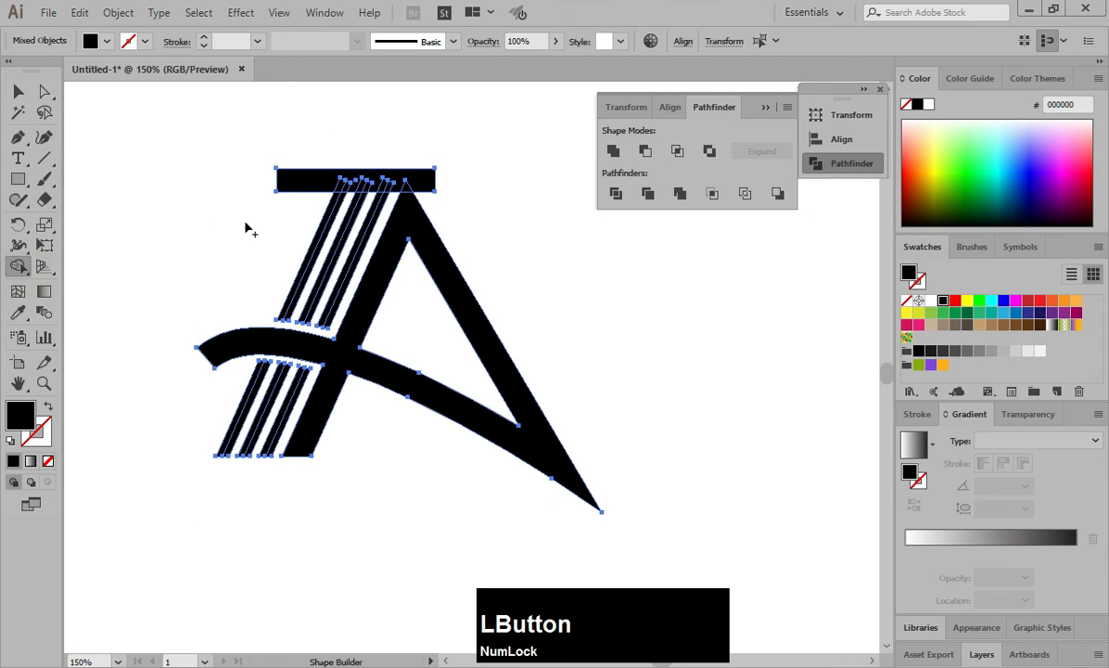
{"action": "left_click_drag", "start_coordinate": [309, 178], "coordinate": [429, 198]}
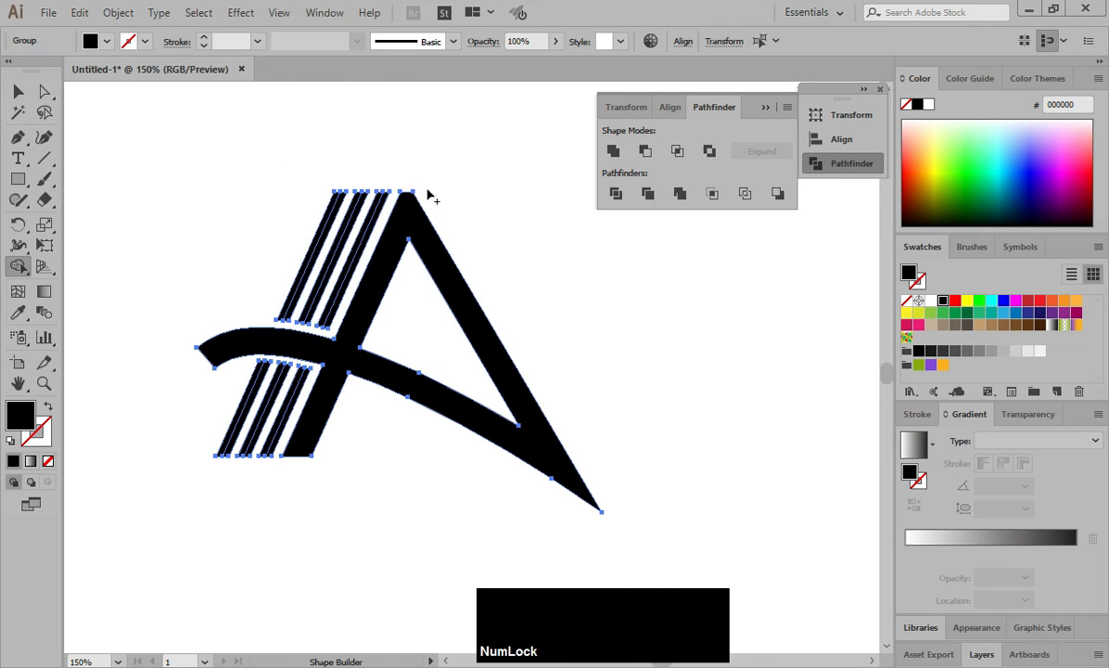
{"action": "key", "text": "v"}
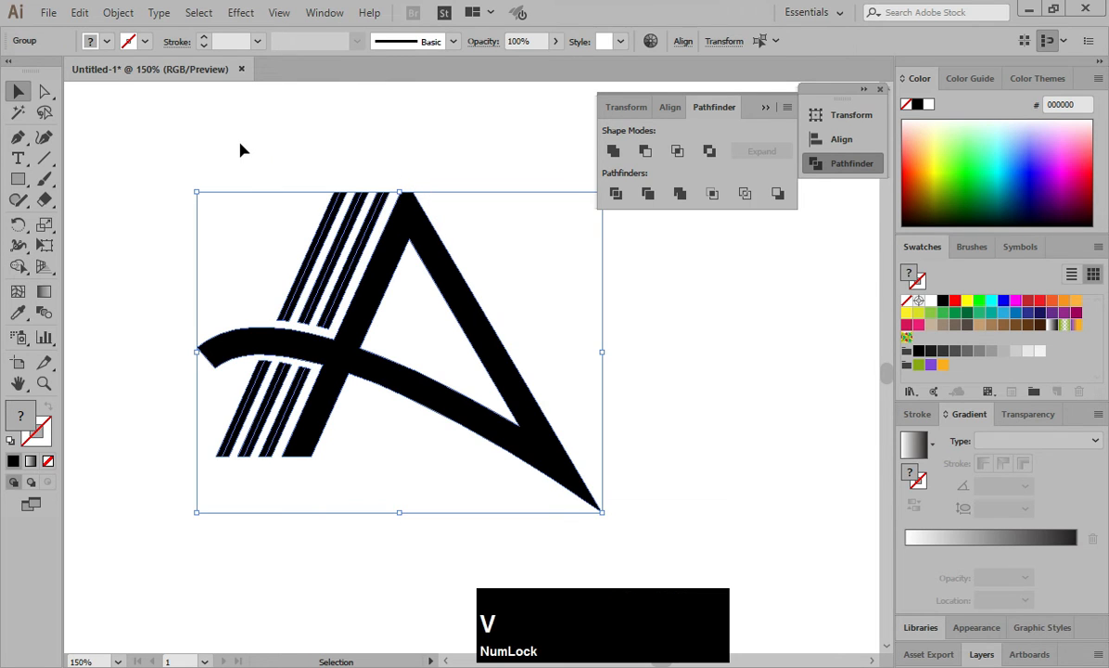
{"action": "left_click", "coordinate": [240, 147]}
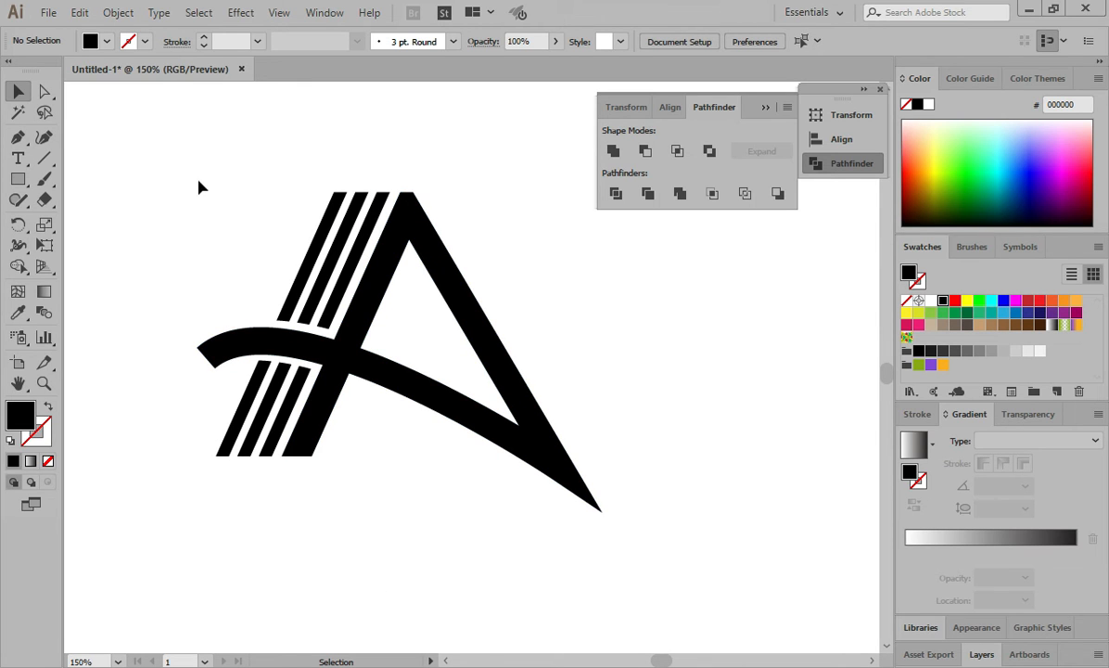
{"action": "left_click", "coordinate": [285, 178]}
{"action": "left_click", "coordinate": [332, 220]}
{"action": "left_click", "coordinate": [336, 150]}
{"action": "left_click_drag", "start_coordinate": [326, 198], "coordinate": [347, 194]}
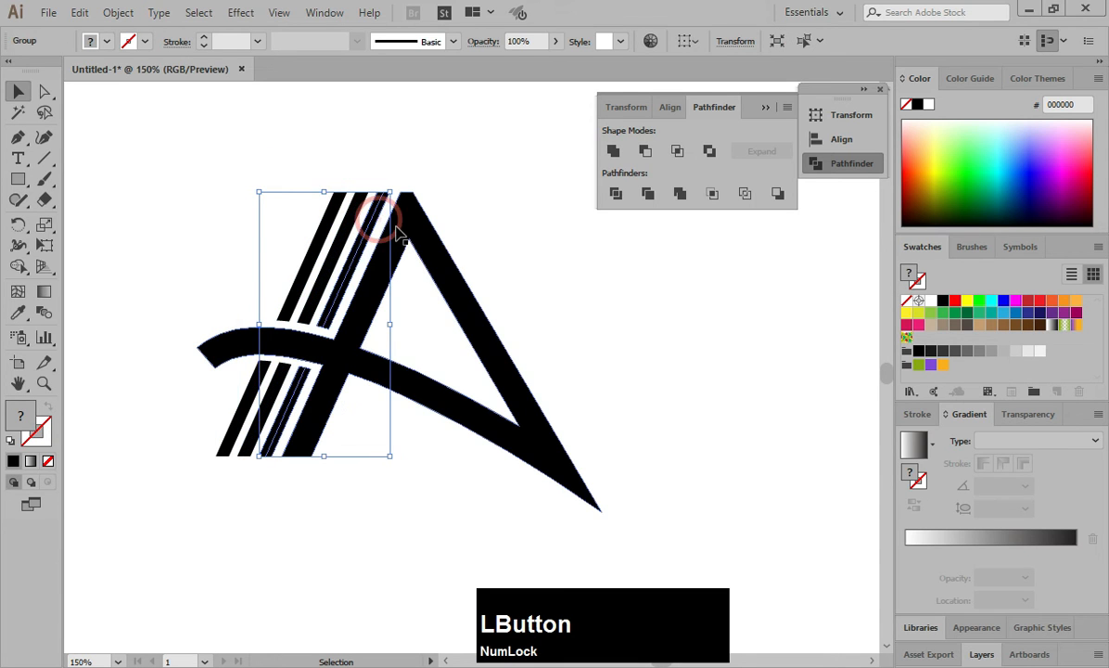
{"action": "left_click", "coordinate": [396, 227]}
{"action": "left_click", "coordinate": [281, 160]}
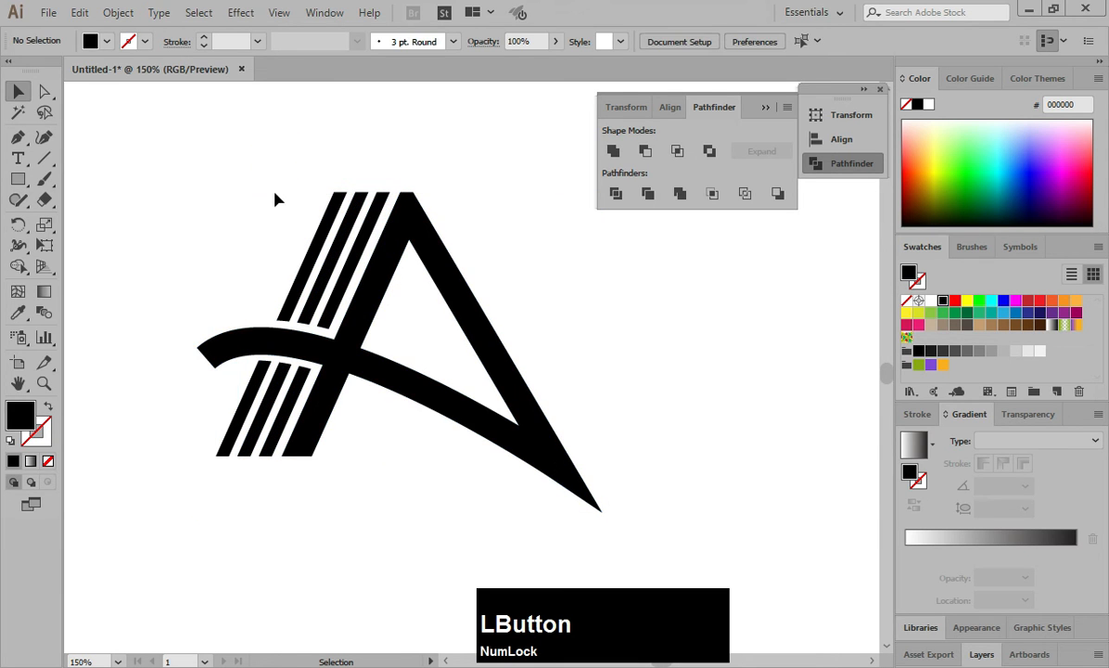
- Fill the A shape and its curved crossbar with the dark navy blue swatch 1B1464
{"action": "left_click", "coordinate": [400, 228]}
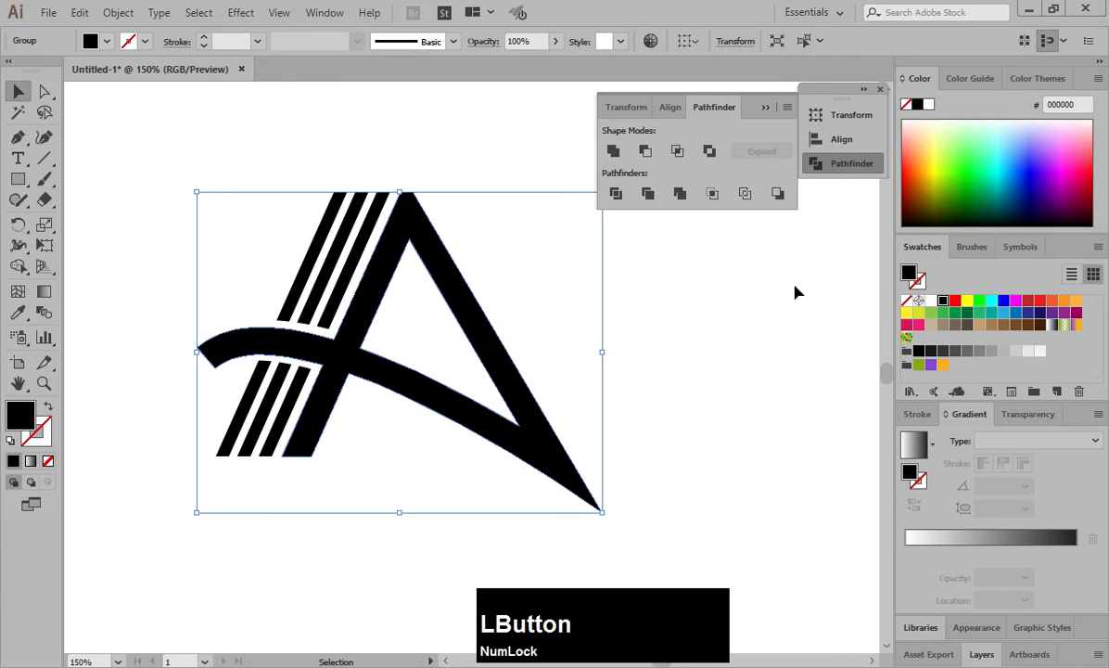
{"action": "left_click", "coordinate": [1040, 313]}
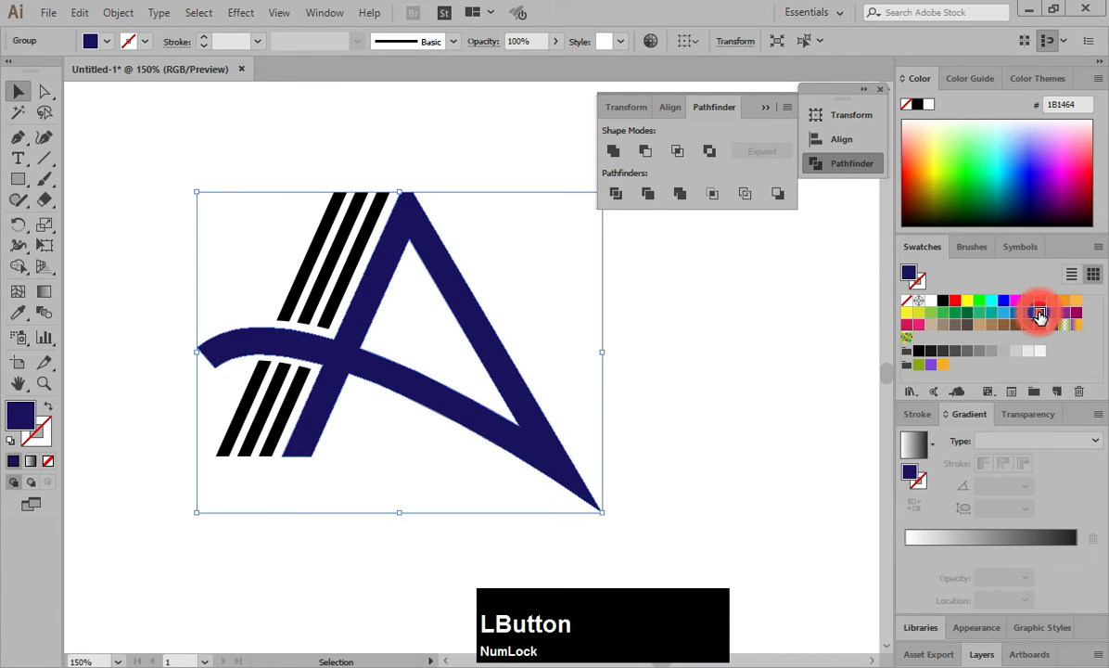
{"action": "left_click", "coordinate": [1049, 314]}
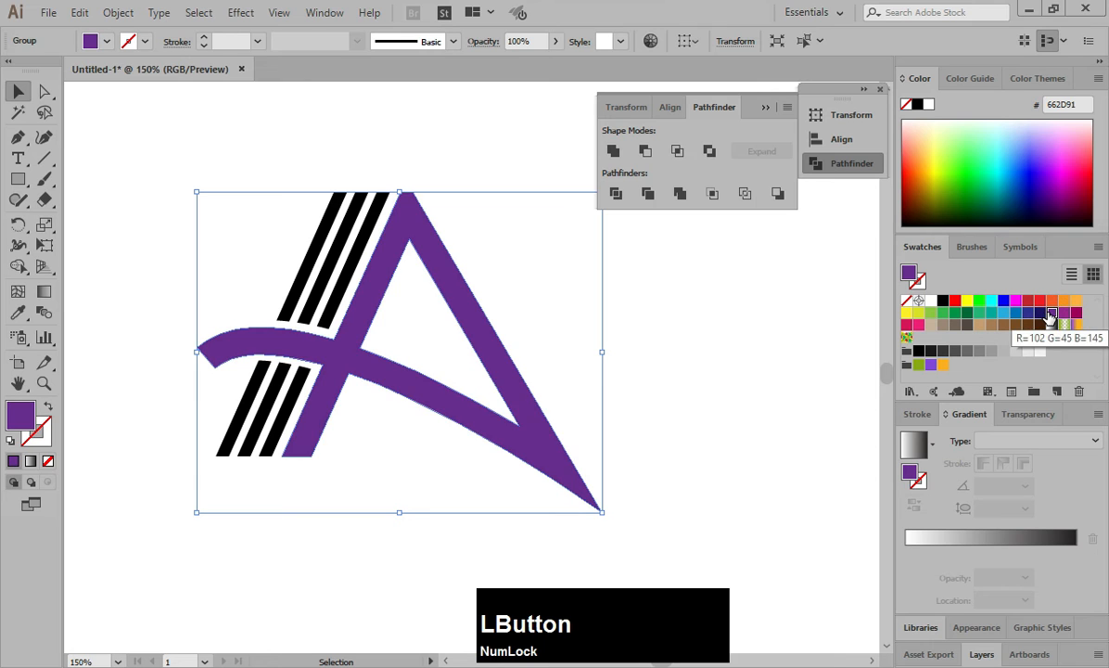
{"action": "left_click", "coordinate": [1028, 314]}
{"action": "left_click", "coordinate": [1039, 313]}
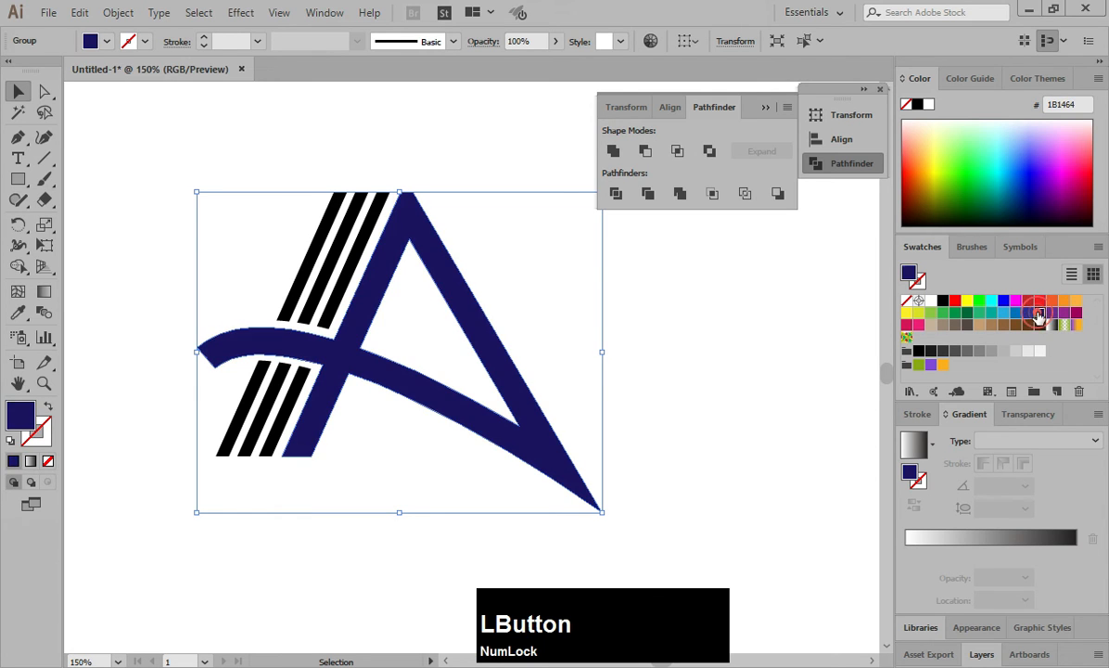
{"action": "left_click", "coordinate": [687, 396]}
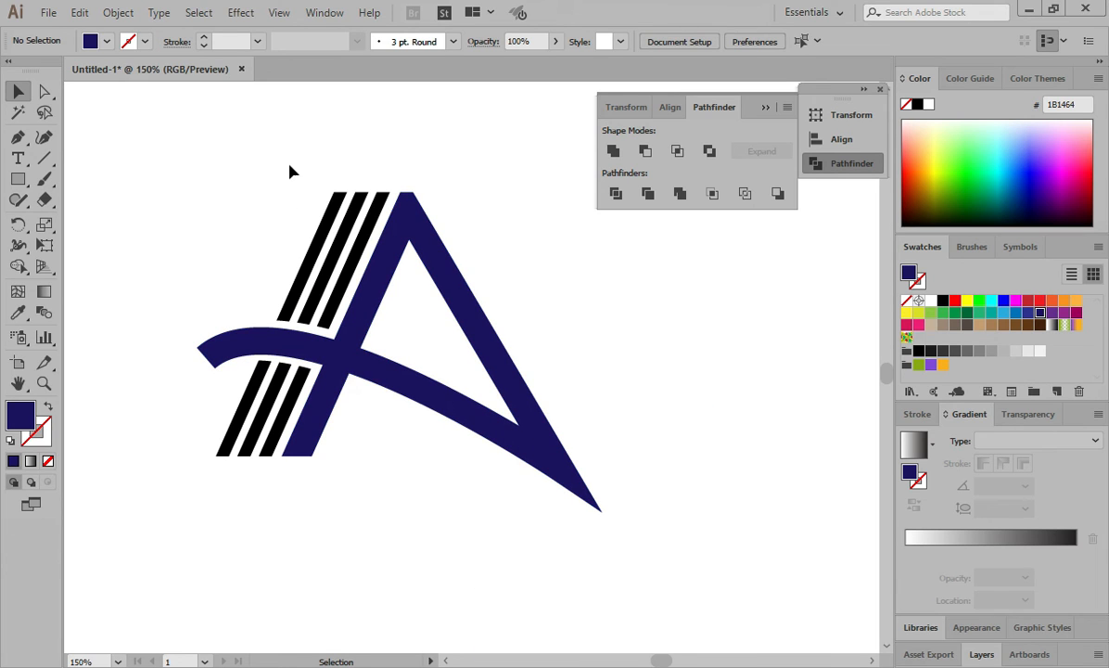
- Fill all three stripes, above and below the crossbar, with the brown swatch 8C6239
{"action": "left_click_drag", "start_coordinate": [311, 180], "coordinate": [369, 221]}
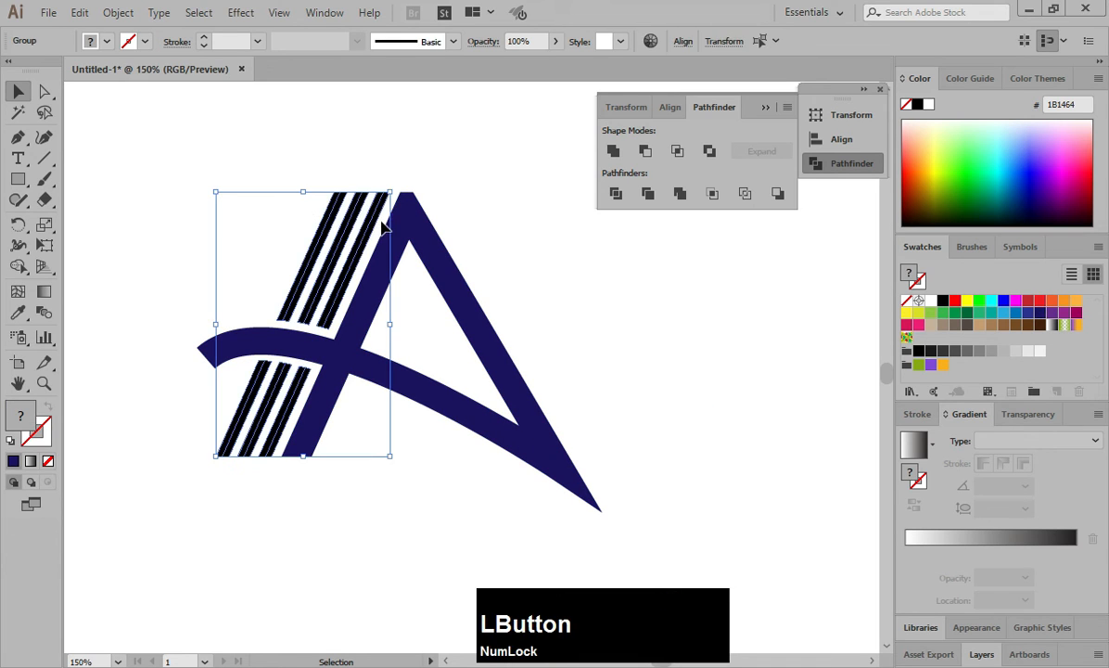
{"action": "left_click", "coordinate": [1029, 324]}
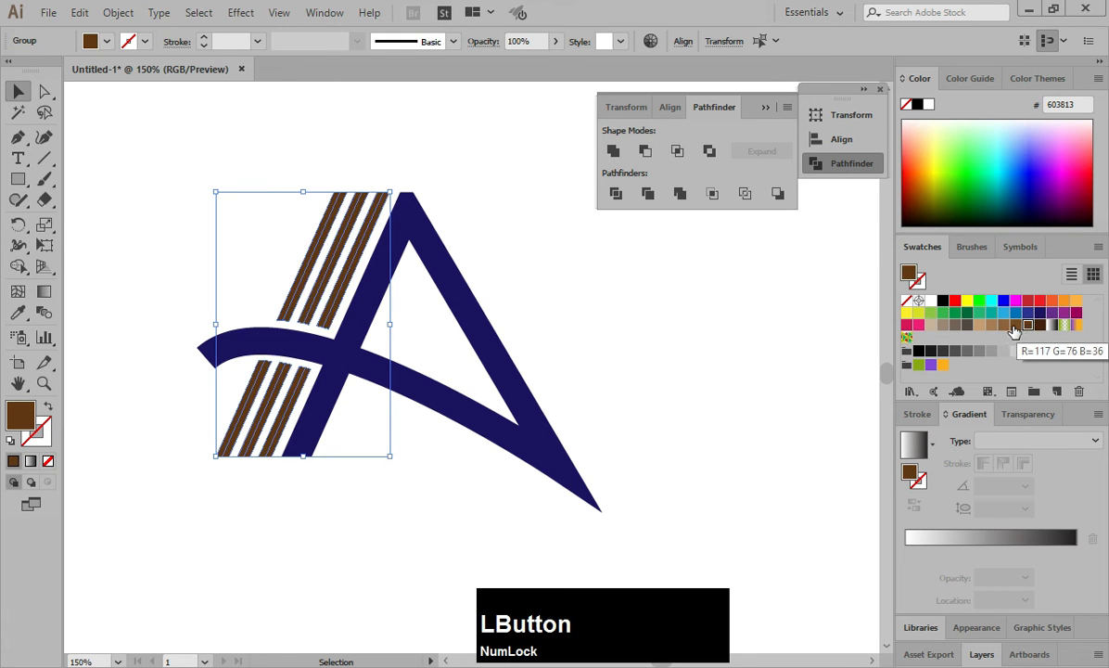
{"action": "left_click", "coordinate": [1004, 324]}
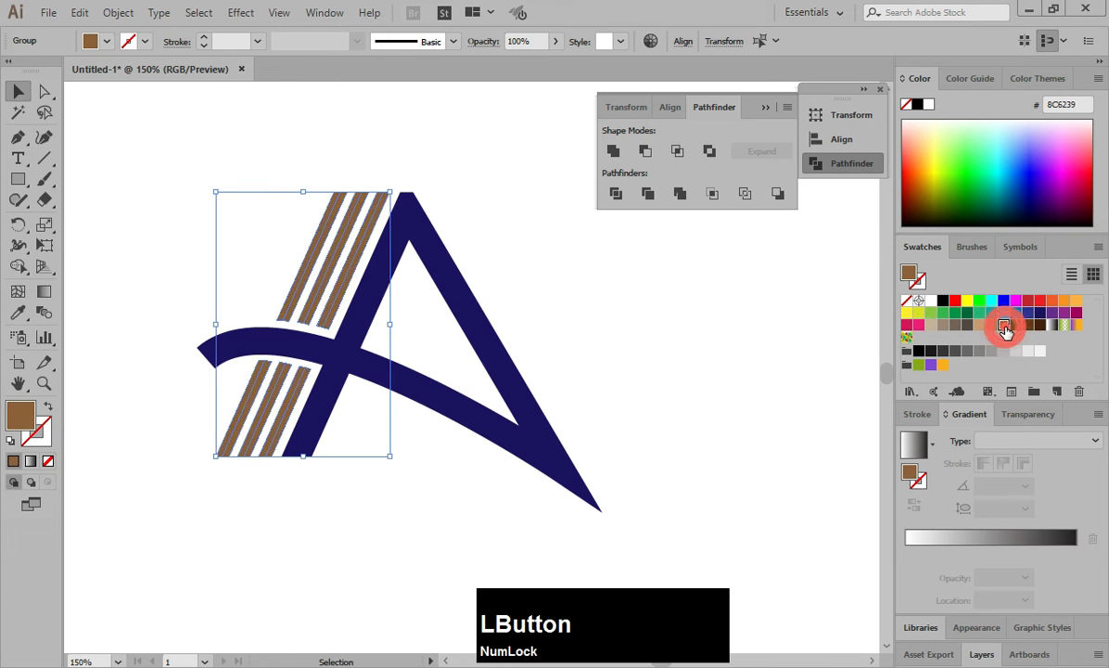
{"action": "left_click", "coordinate": [779, 347]}
{"action": "scroll", "coordinate": [403, 522], "scroll_direction": "down", "scroll_amount": 1}
{"action": "scroll", "coordinate": [403, 520], "scroll_direction": "up", "scroll_amount": 1}
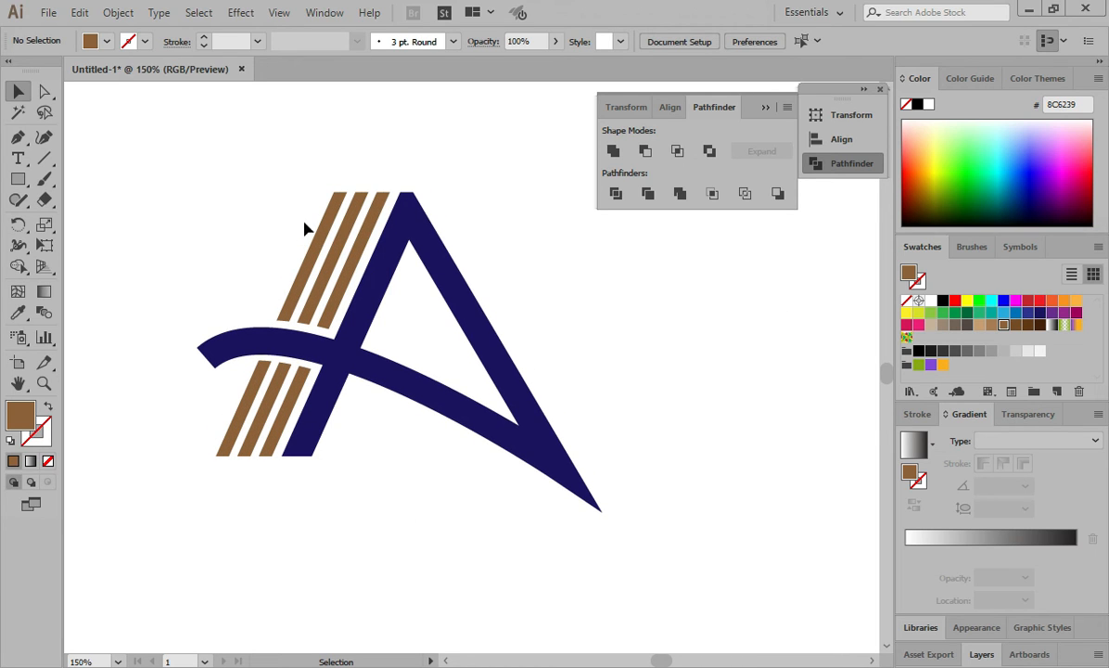
- Copy the navy A shape and paste the duplicate in place on top of it
{"action": "left_click", "coordinate": [470, 320]}
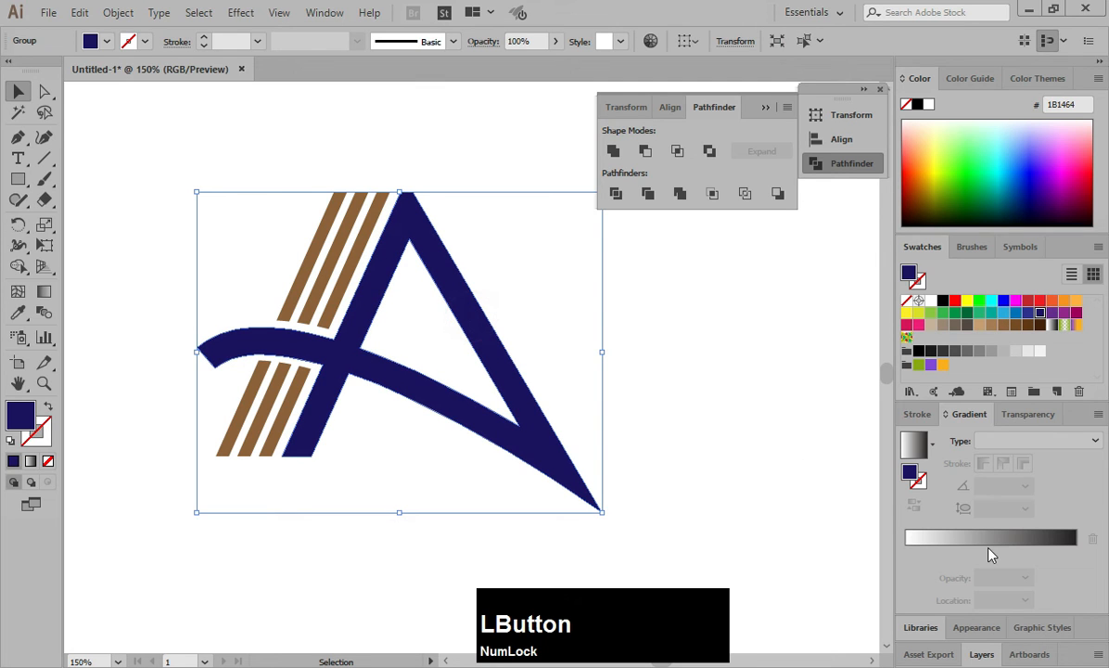
{"action": "left_click", "coordinate": [790, 406]}
{"action": "left_click", "coordinate": [552, 445]}
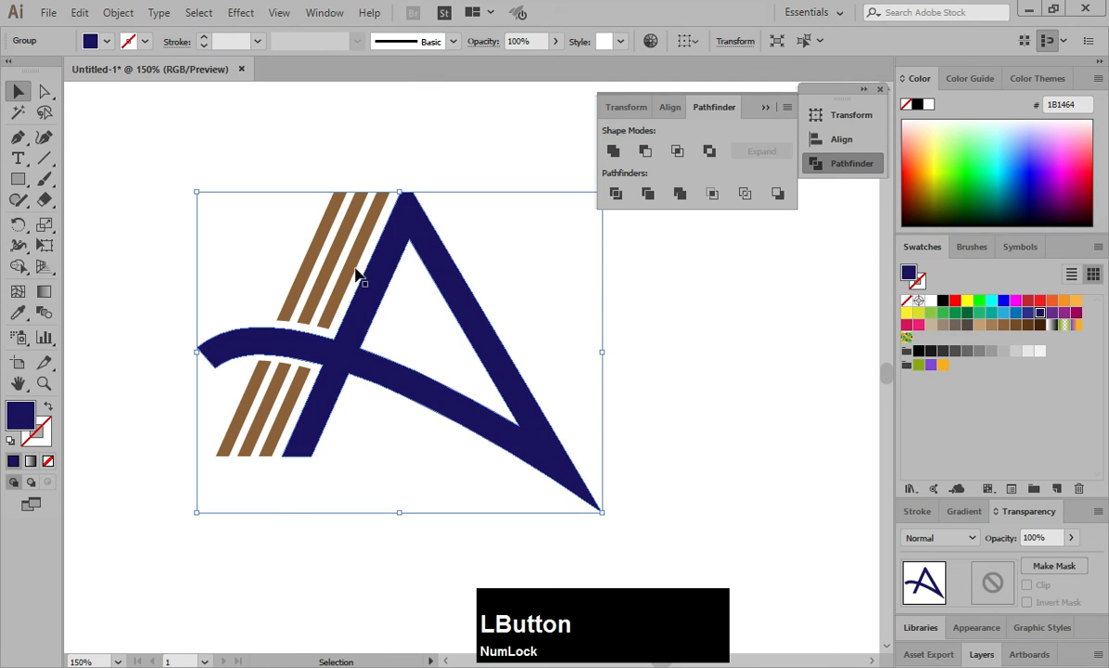
{"action": "left_click", "coordinate": [79, 12]}
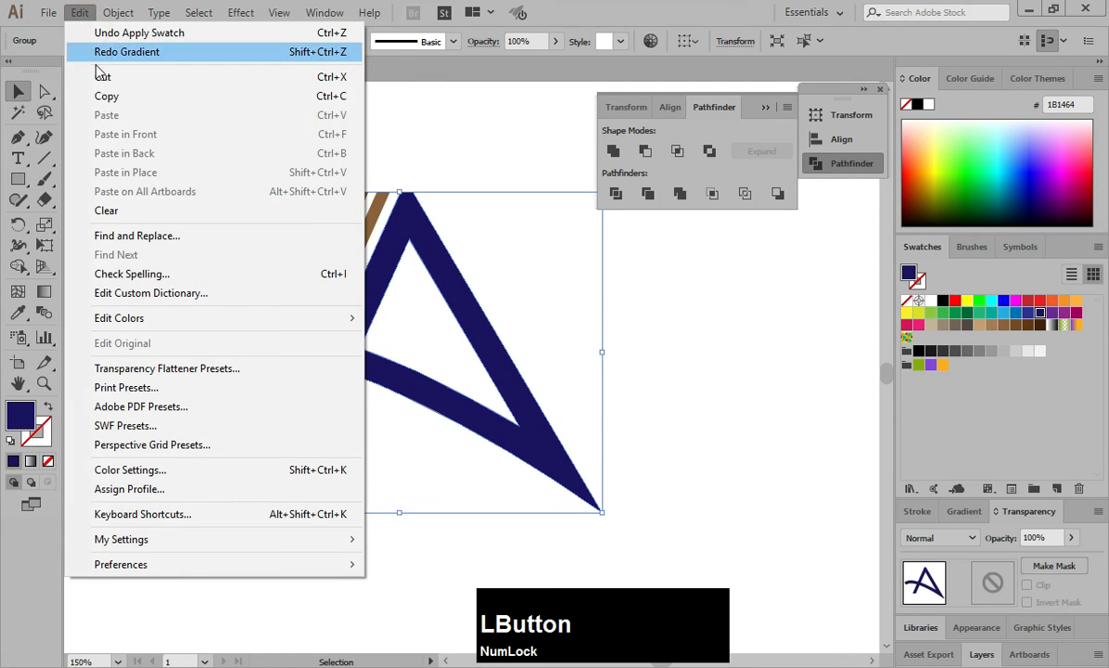
{"action": "left_click", "coordinate": [107, 98]}
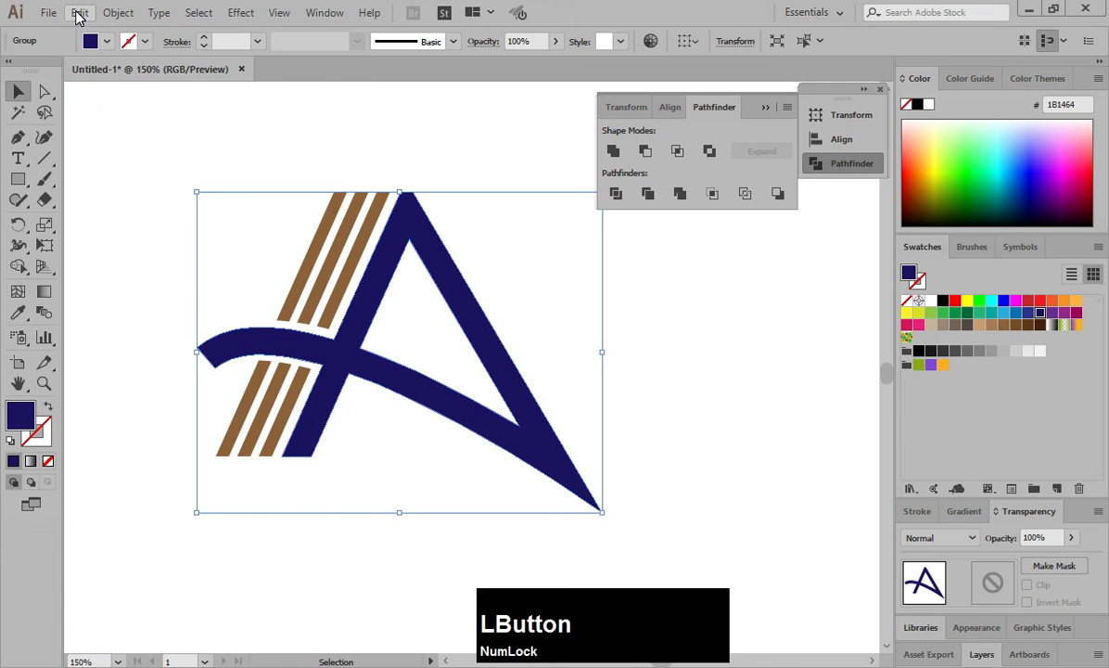
{"action": "left_click", "coordinate": [77, 13]}
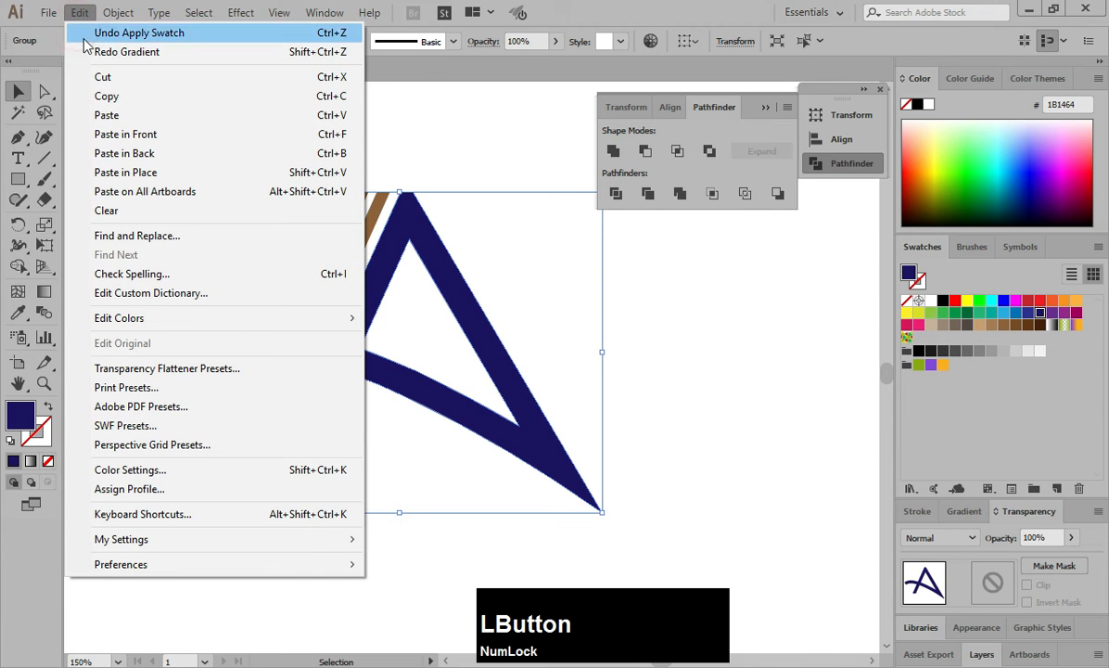
{"action": "left_click", "coordinate": [108, 173]}
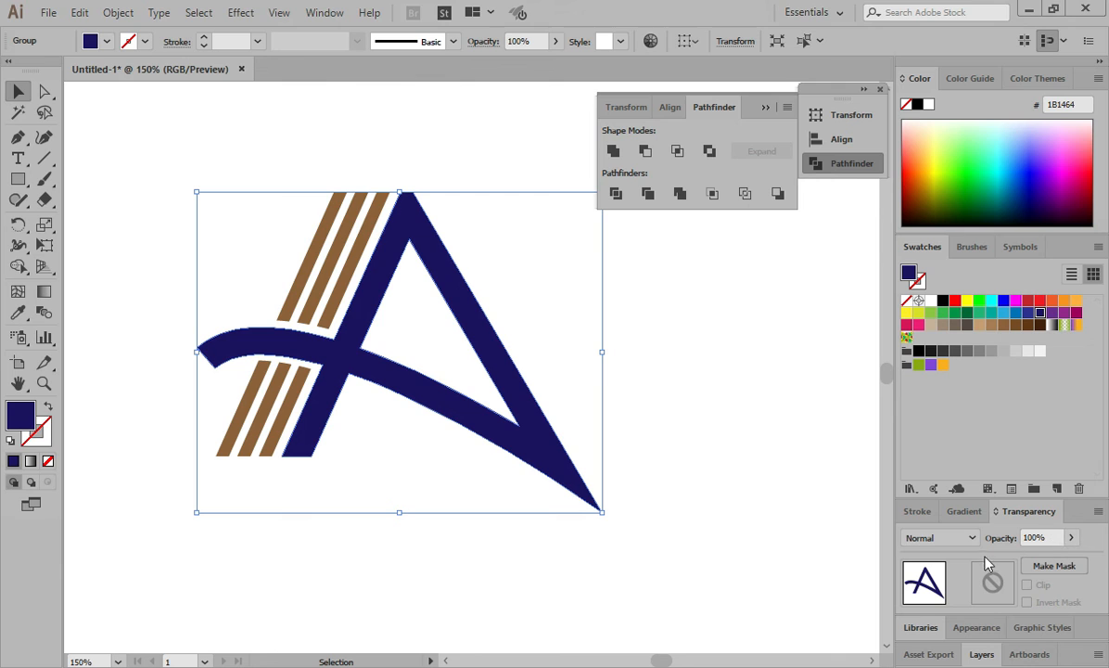
- Fill the pasted A with the linear white-to-black gradient and lower its opacity to 43%
{"action": "left_click", "coordinate": [964, 513]}
{"action": "left_click", "coordinate": [912, 444]}
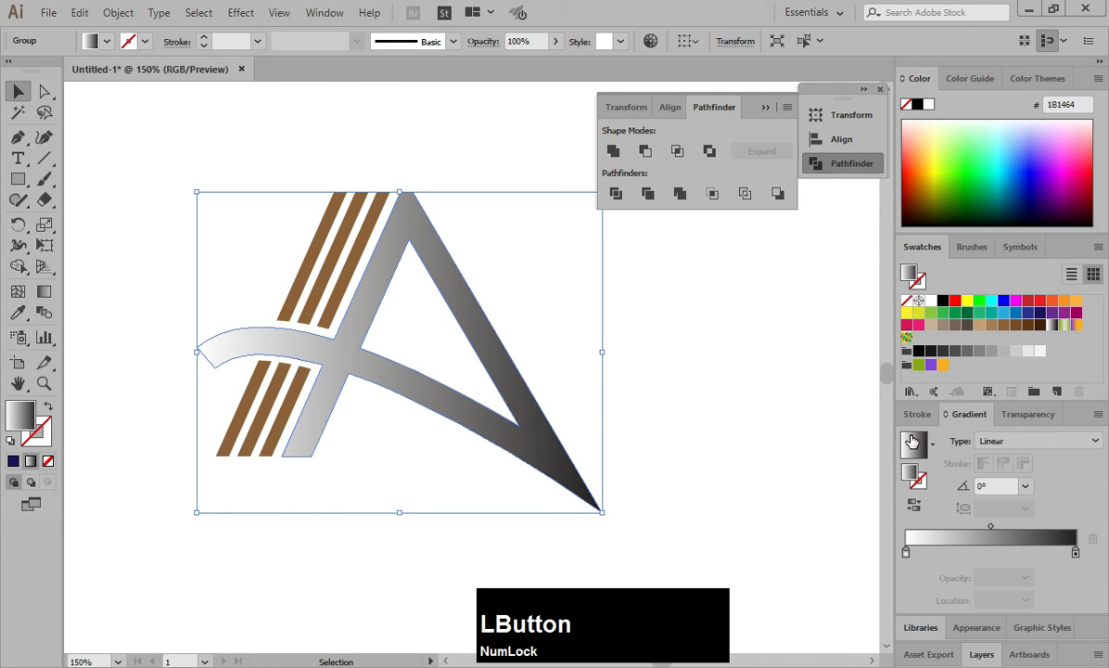
{"action": "left_click", "coordinate": [1025, 423]}
{"action": "left_click", "coordinate": [1071, 537]}
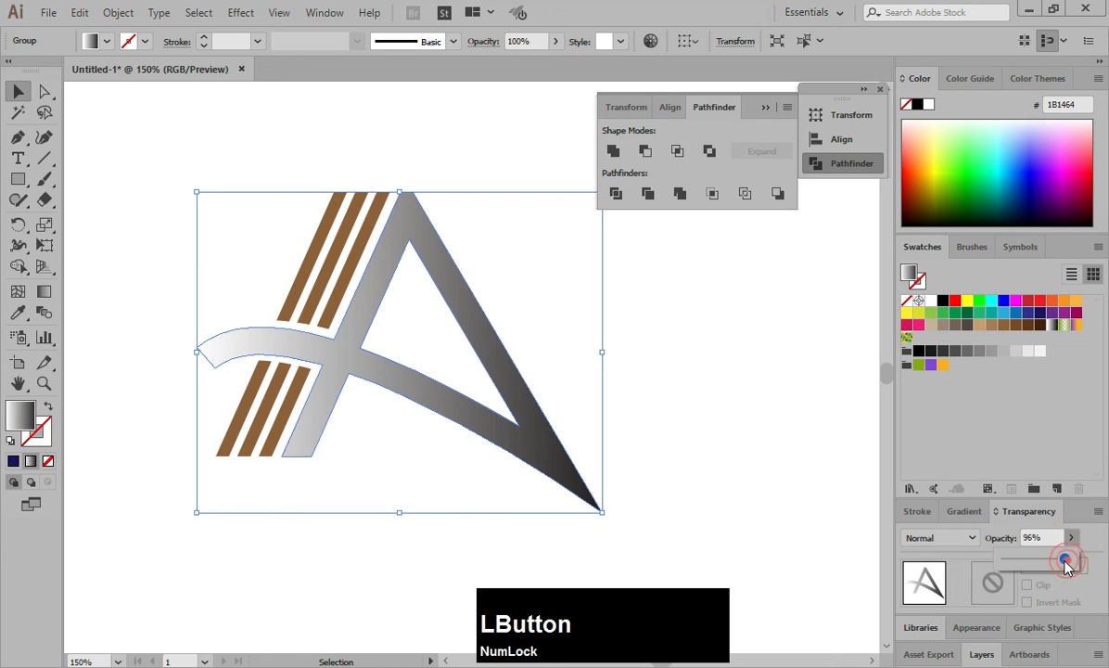
{"action": "left_click_drag", "start_coordinate": [1070, 566], "coordinate": [1051, 567]}
{"action": "left_click", "coordinate": [1033, 558]}
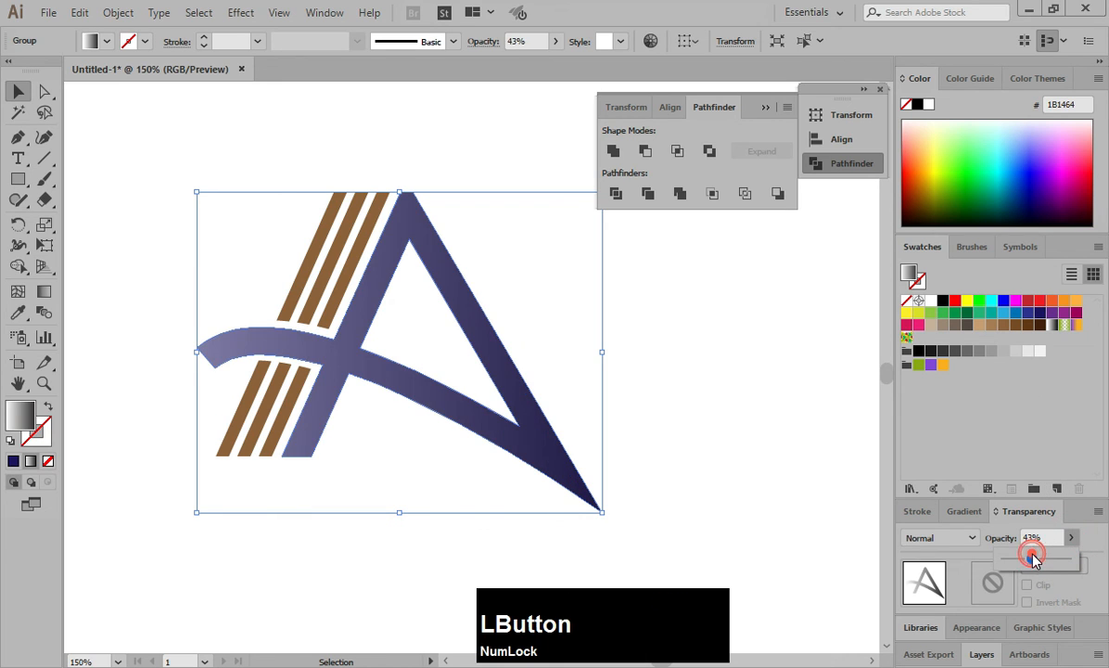
- Try the Overlay blending mode on the gradient A, settle on Soft Light, and deselect it
{"action": "left_click", "coordinate": [969, 540]}
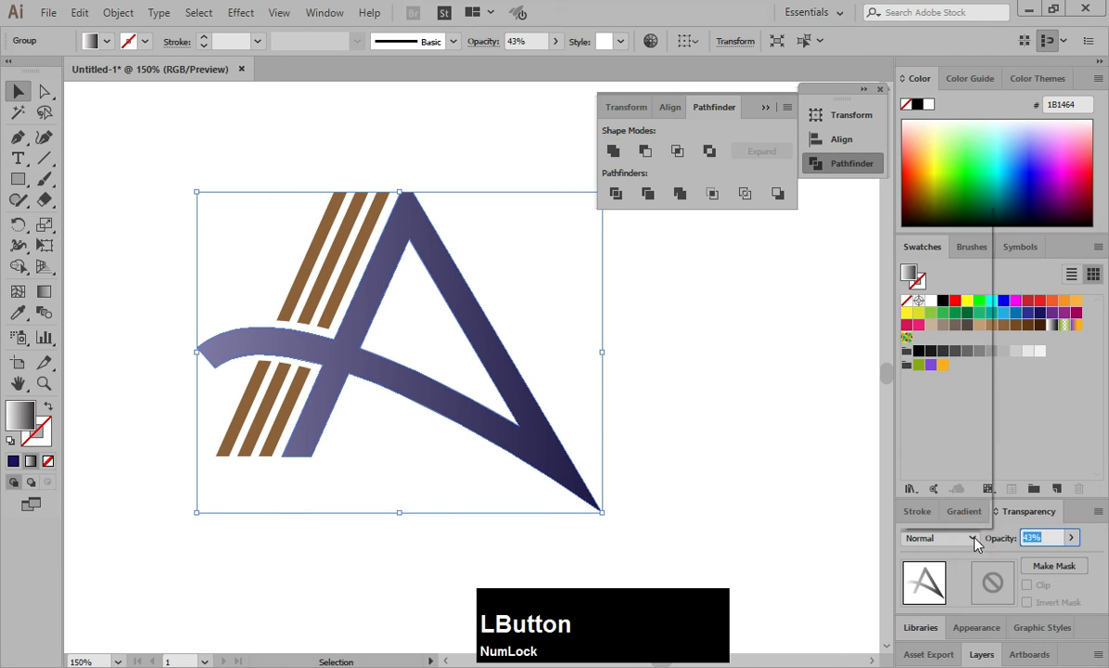
{"action": "left_click", "coordinate": [970, 539]}
{"action": "left_click", "coordinate": [929, 360]}
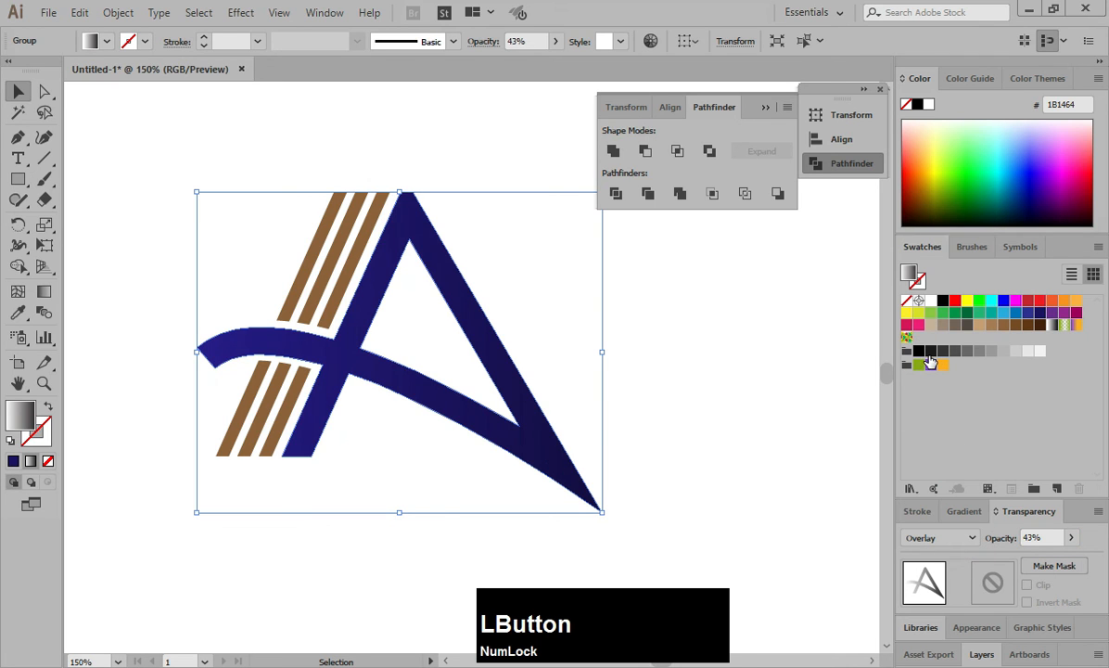
{"action": "left_click", "coordinate": [972, 538]}
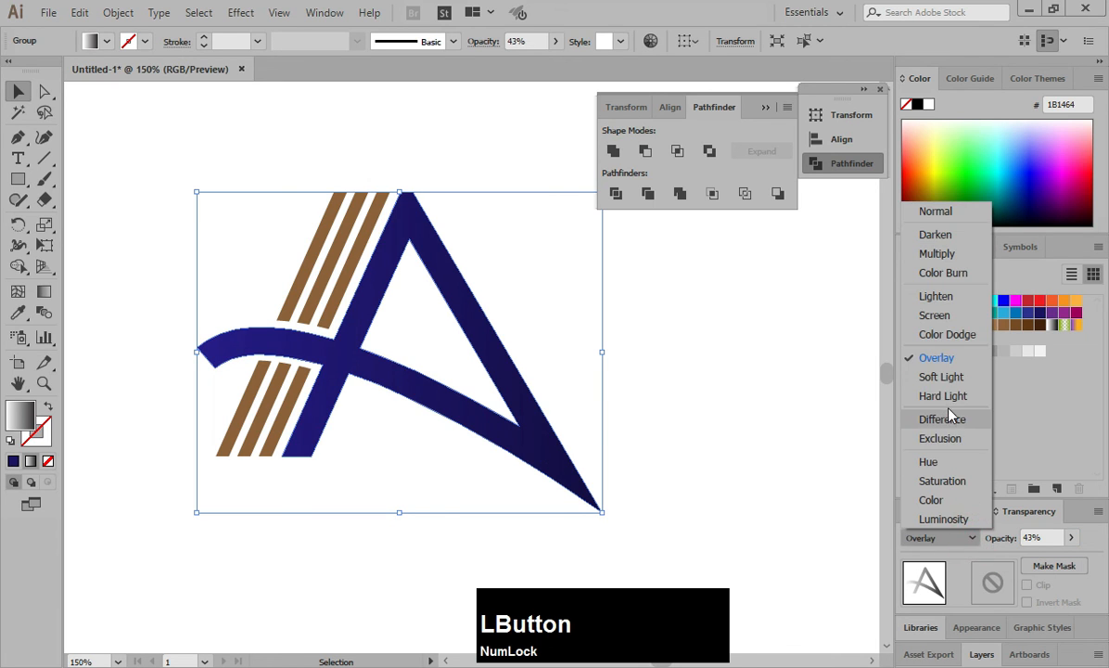
{"action": "left_click", "coordinate": [943, 380]}
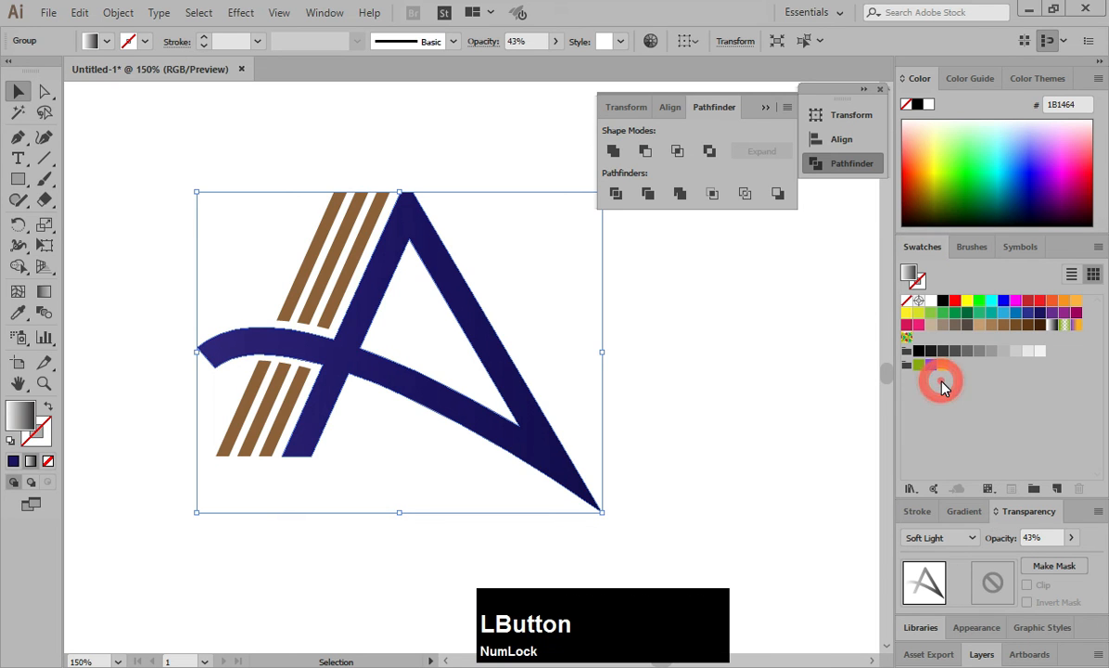
{"action": "left_click", "coordinate": [775, 438]}
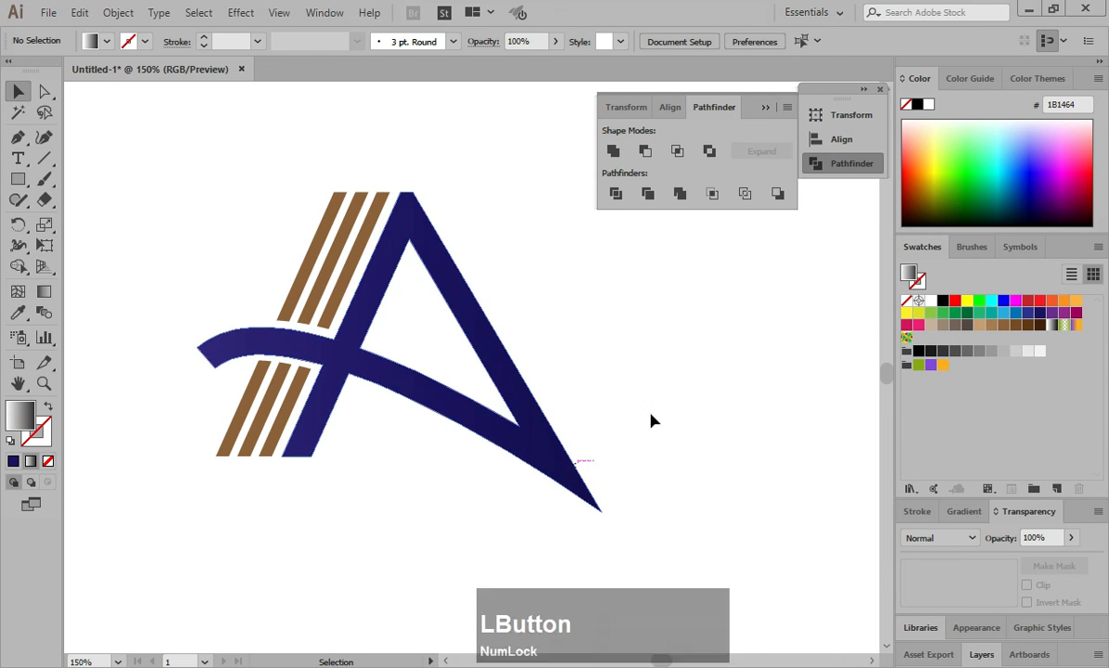
- Copy the brown stripes and paste the duplicates in place on top of them
{"action": "left_click_drag", "start_coordinate": [294, 219], "coordinate": [361, 255]}
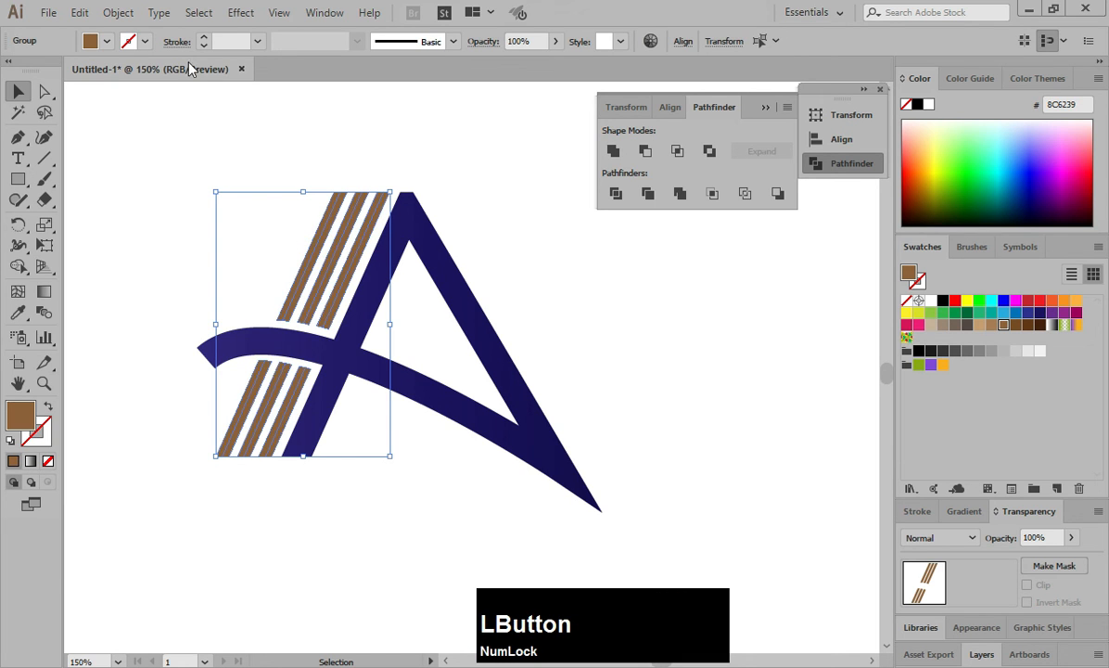
{"action": "left_click", "coordinate": [79, 12]}
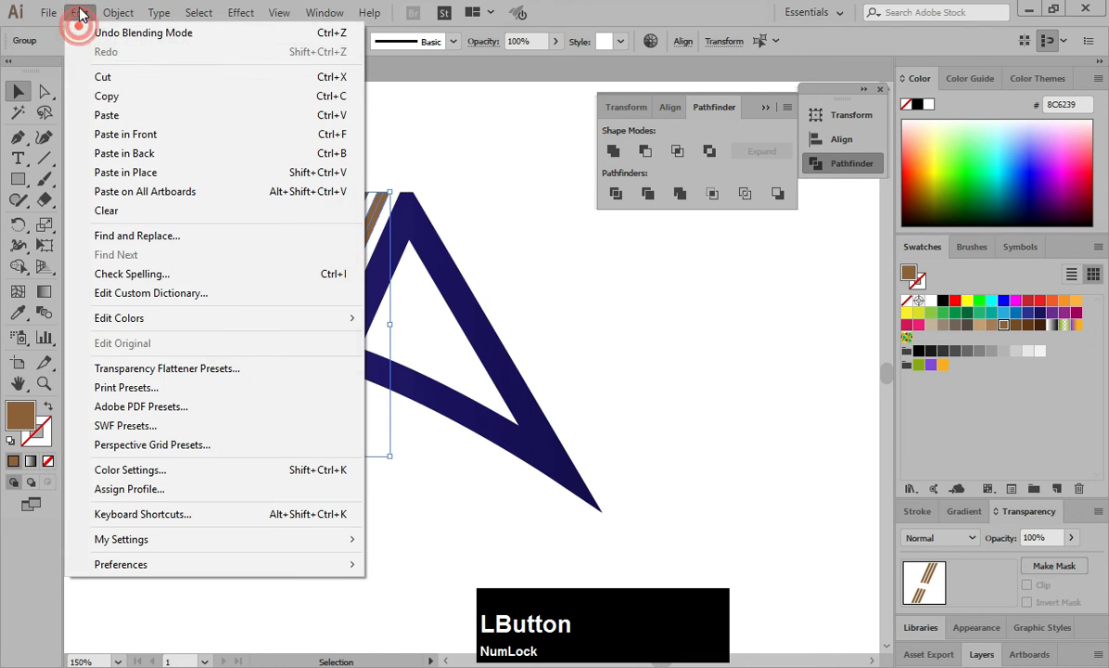
{"action": "left_click", "coordinate": [105, 97]}
{"action": "left_click", "coordinate": [84, 12]}
{"action": "left_click", "coordinate": [123, 174]}
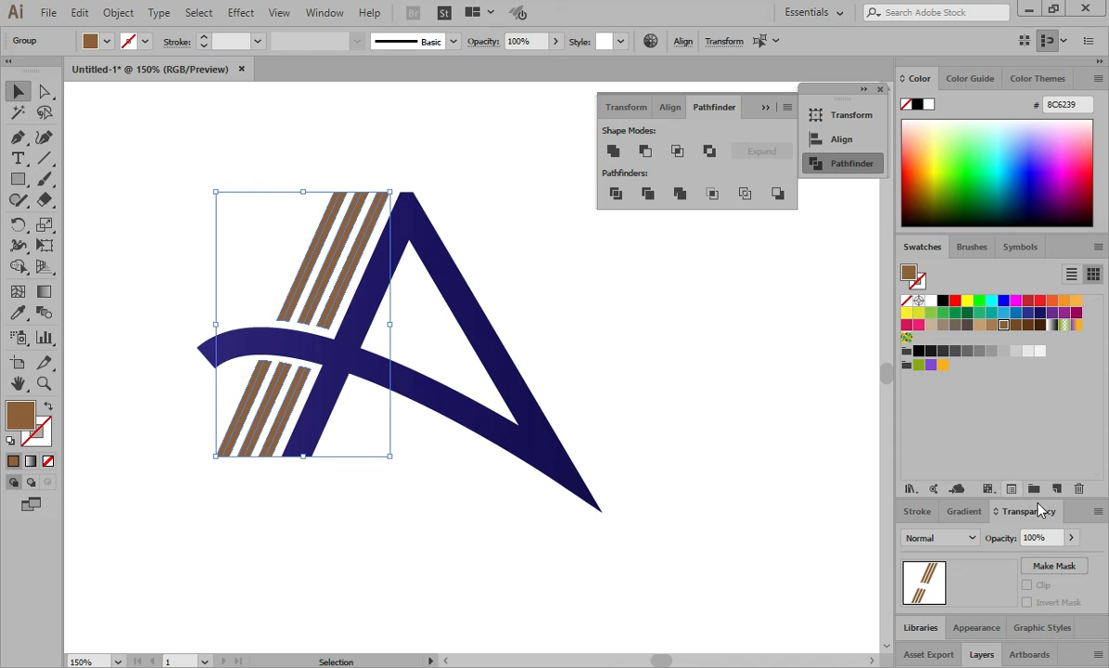
- Set the pasted stripes' opacity to 43% and their blending mode to Soft Light
{"action": "left_click", "coordinate": [1071, 538]}
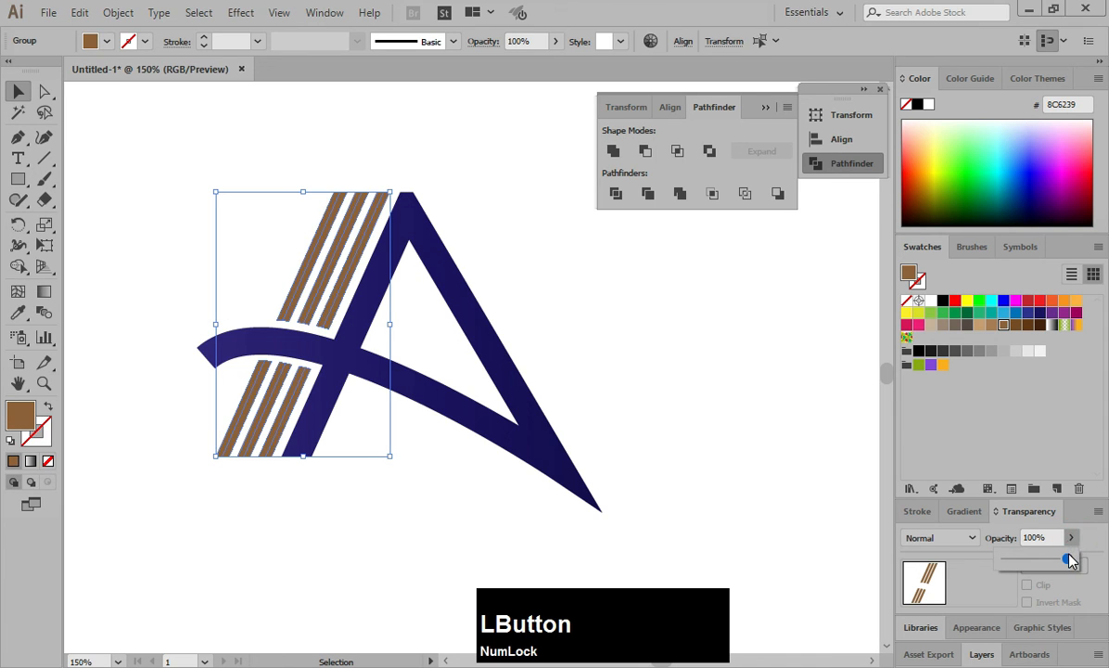
{"action": "left_click_drag", "start_coordinate": [1068, 554], "coordinate": [1032, 564]}
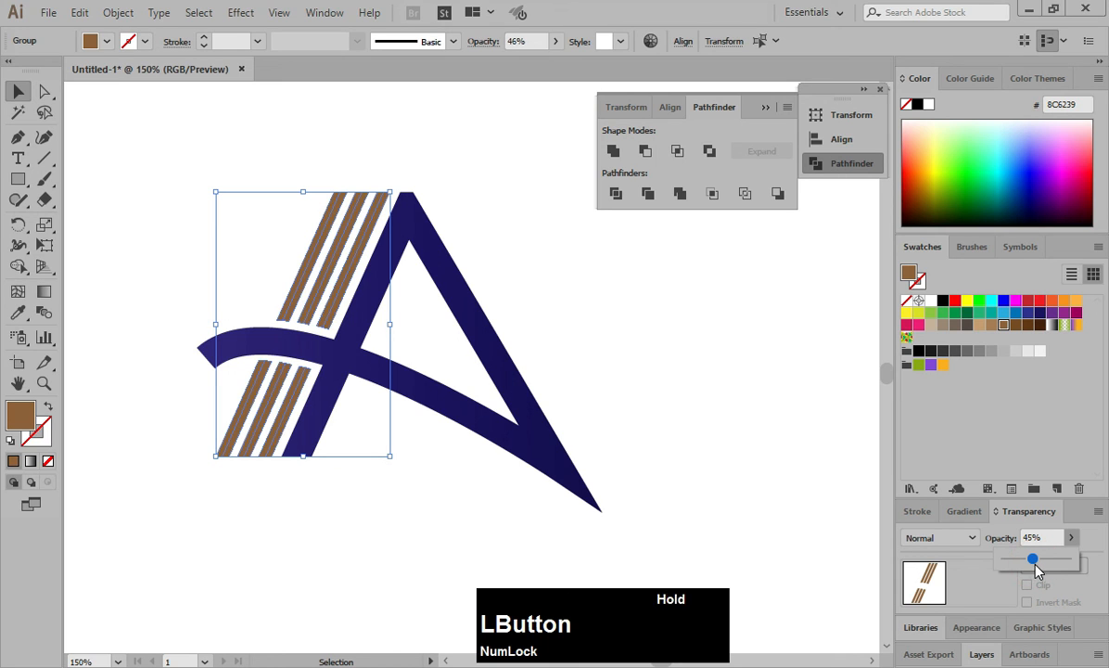
{"action": "left_click_drag", "start_coordinate": [1032, 564], "coordinate": [1037, 563]}
{"action": "left_click", "coordinate": [972, 539]}
{"action": "left_click", "coordinate": [972, 538]}
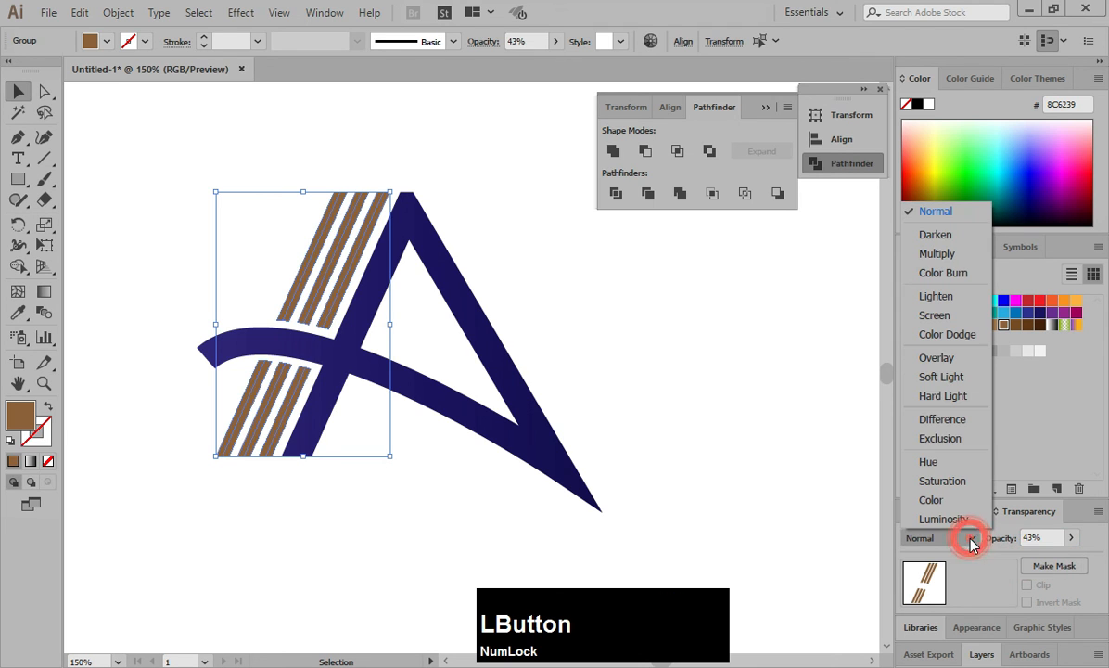
{"action": "left_click", "coordinate": [939, 378]}
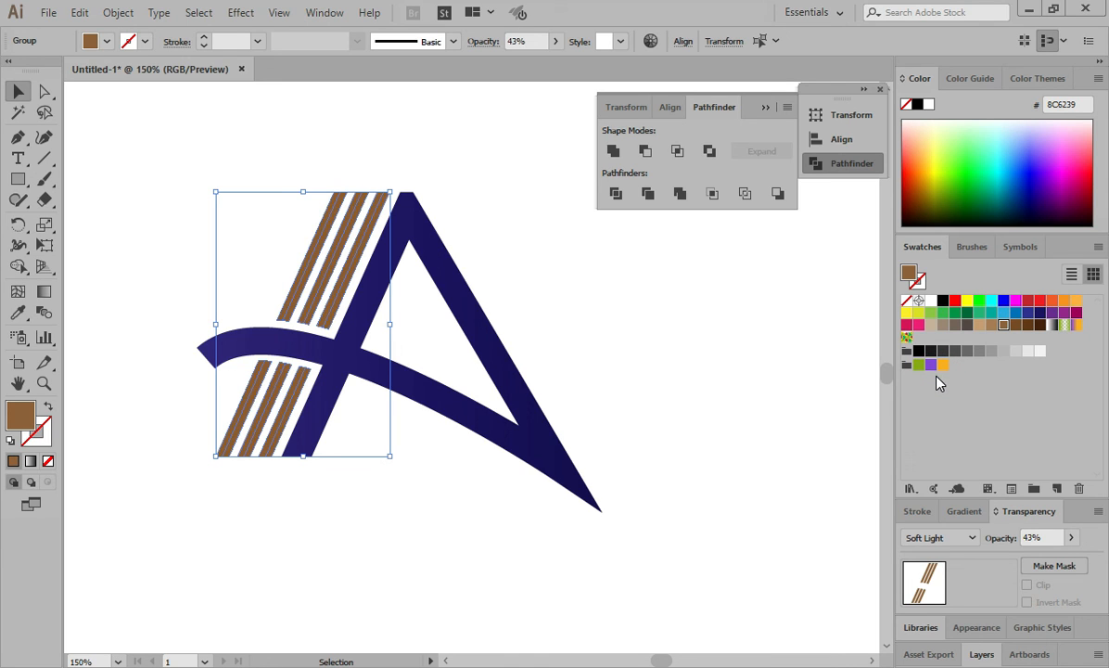
- Fill the pasted stripes with the linear white-to-black gradient at 0° and deselect them
{"action": "left_click", "coordinate": [965, 511]}
{"action": "left_click", "coordinate": [914, 448]}
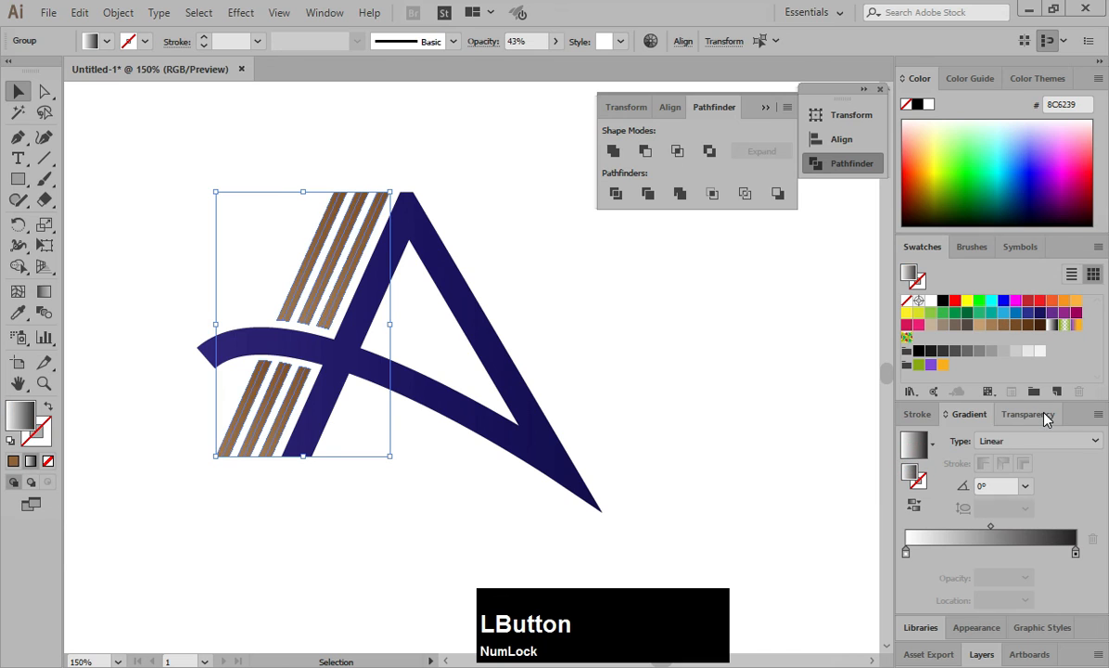
{"action": "left_click", "coordinate": [1046, 415]}
{"action": "left_click", "coordinate": [784, 480]}
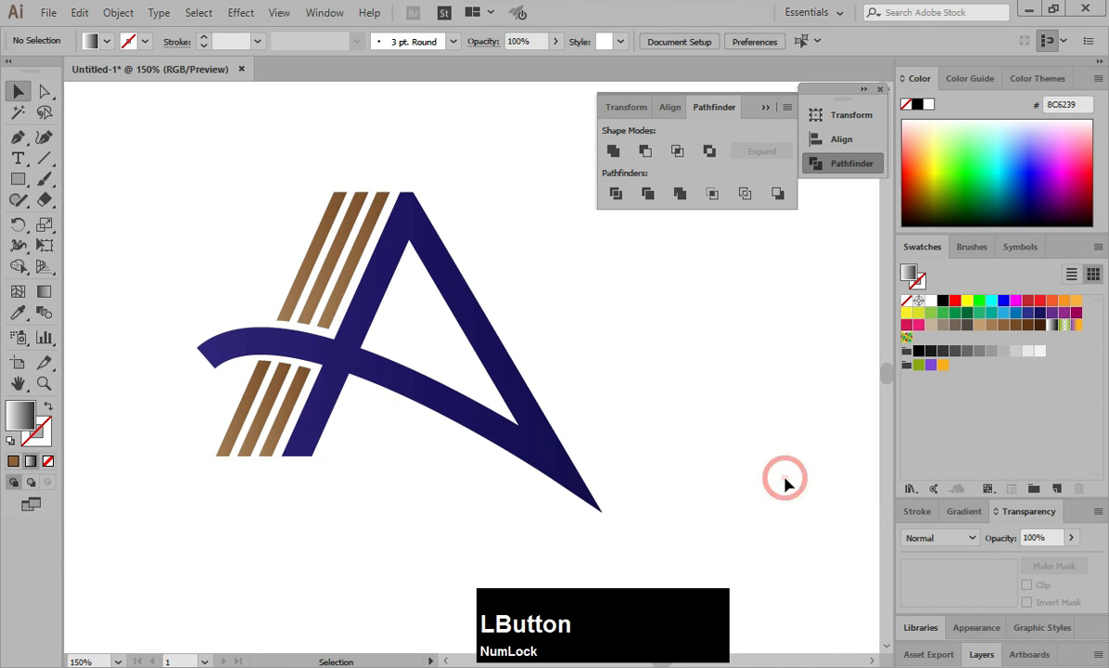
- Group the A and all the stripes into one object and deselect it
{"action": "left_click", "coordinate": [586, 350]}
{"action": "left_click_drag", "start_coordinate": [132, 172], "coordinate": [545, 460]}
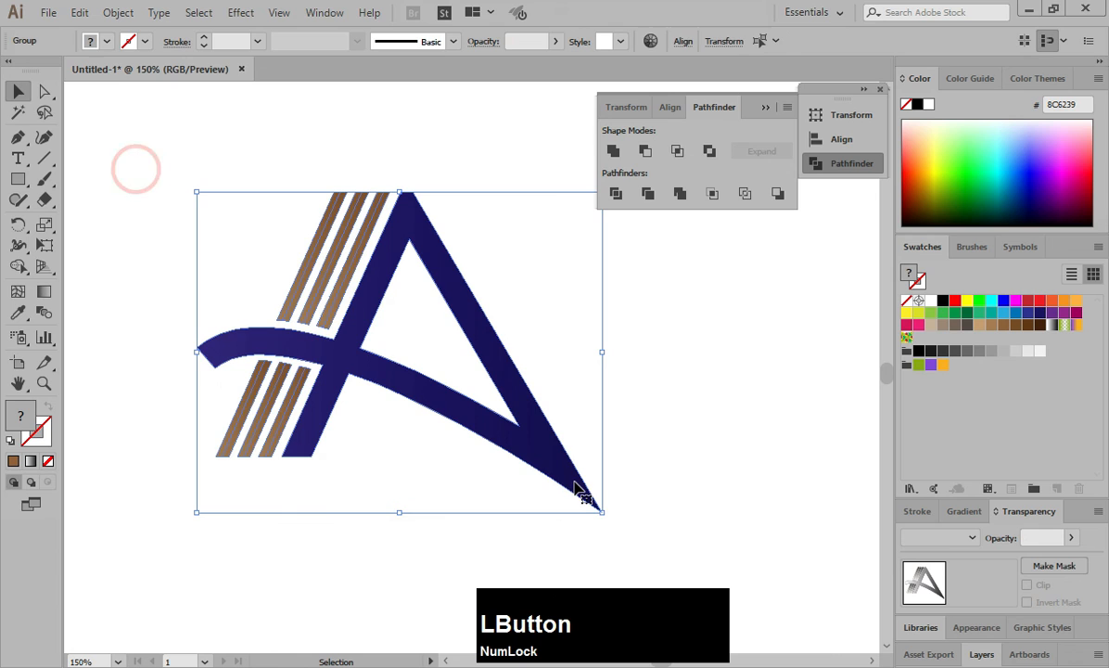
{"action": "left_click", "coordinate": [694, 457]}
{"action": "left_click_drag", "start_coordinate": [182, 196], "coordinate": [639, 519]}
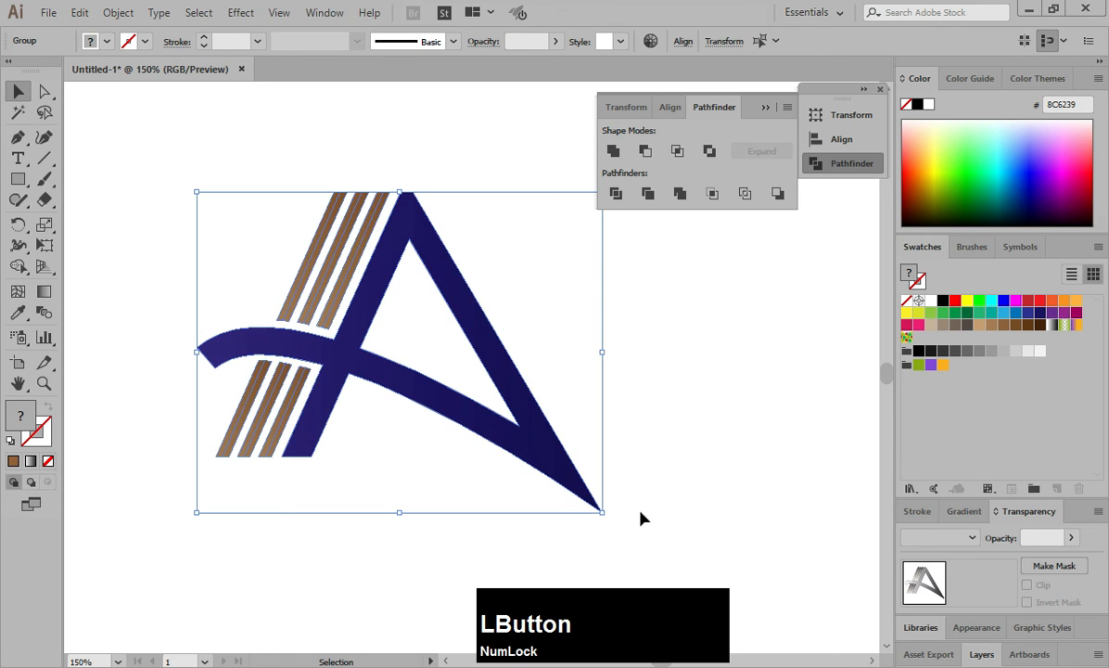
{"action": "right_click", "coordinate": [356, 340]}
{"action": "left_click", "coordinate": [400, 447]}
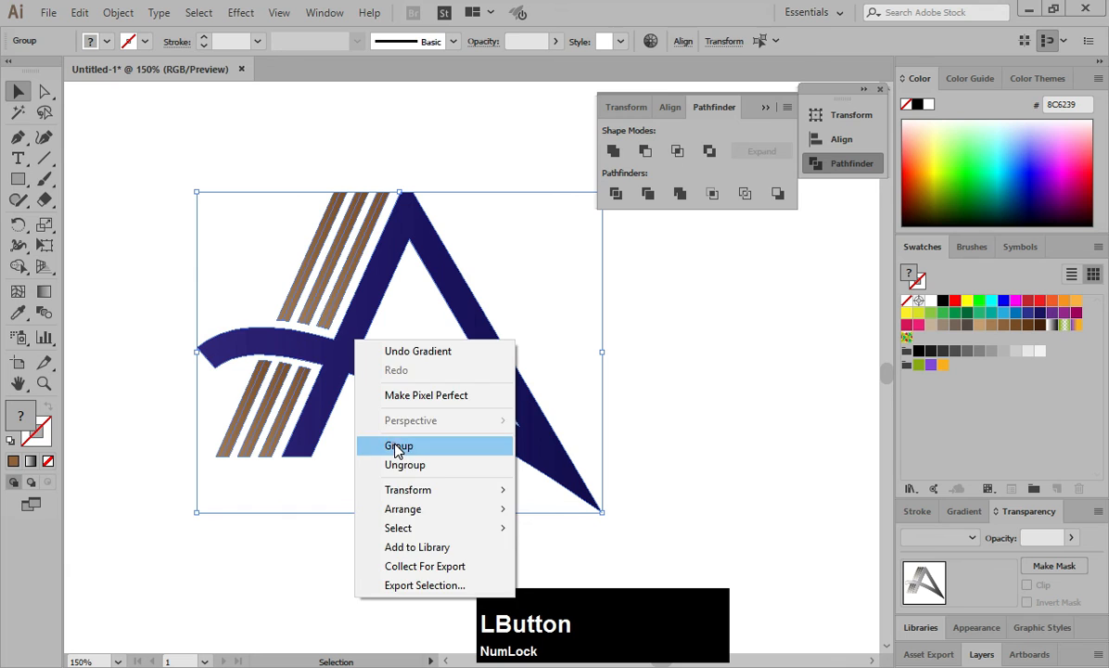
{"action": "left_click", "coordinate": [348, 554]}
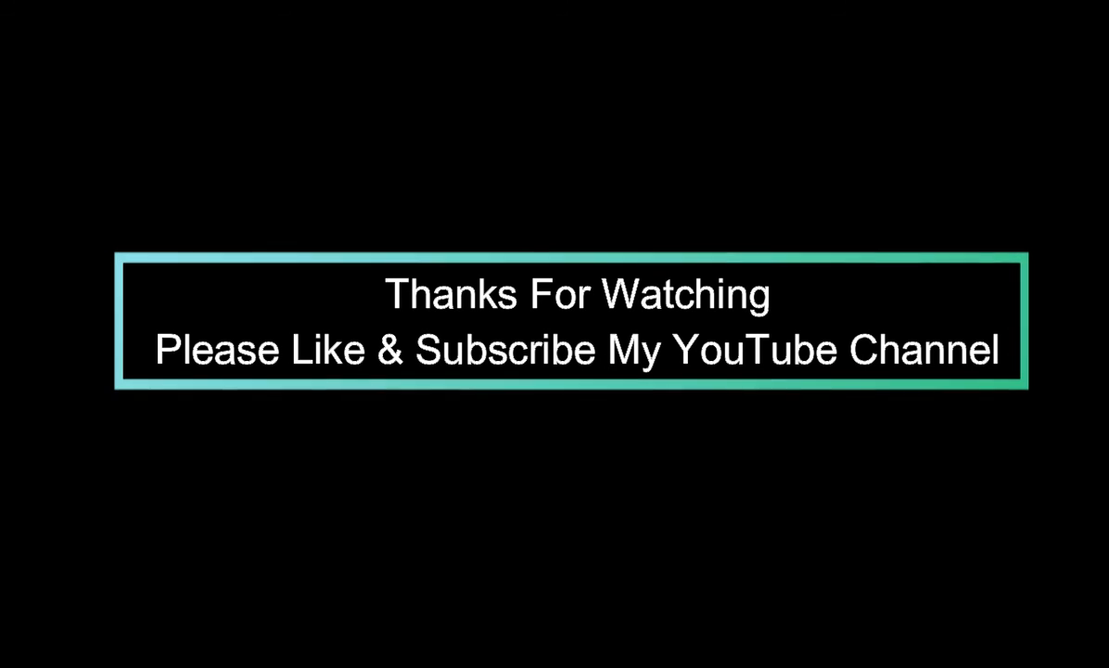